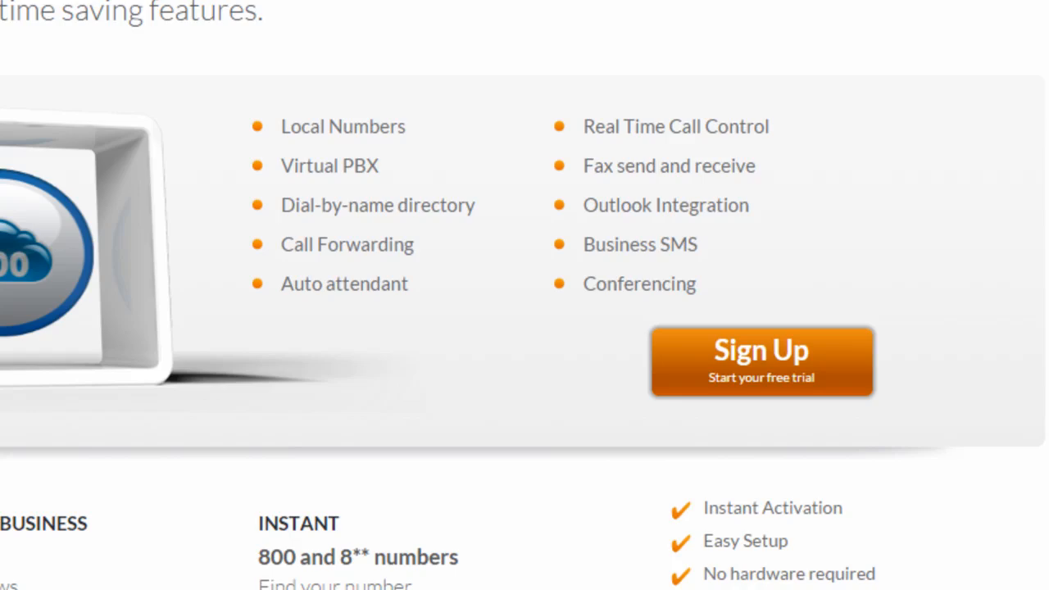
# Start the sign-up, compare the Pro Standard and ProPlus plans, and choose the ProPlus free trial.
pyautogui.click(791, 364)
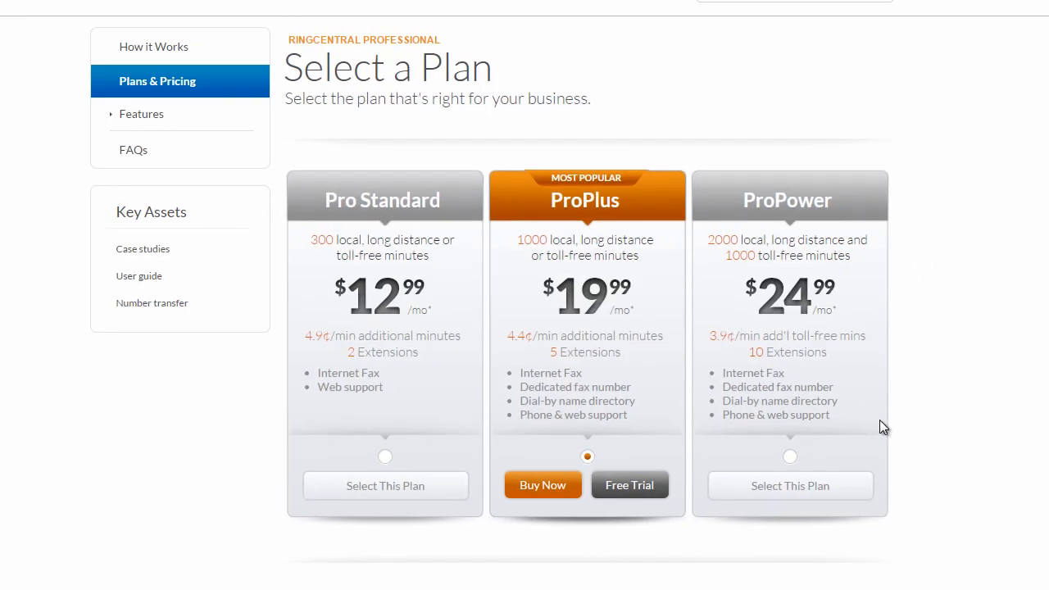
pyautogui.click(385, 457)
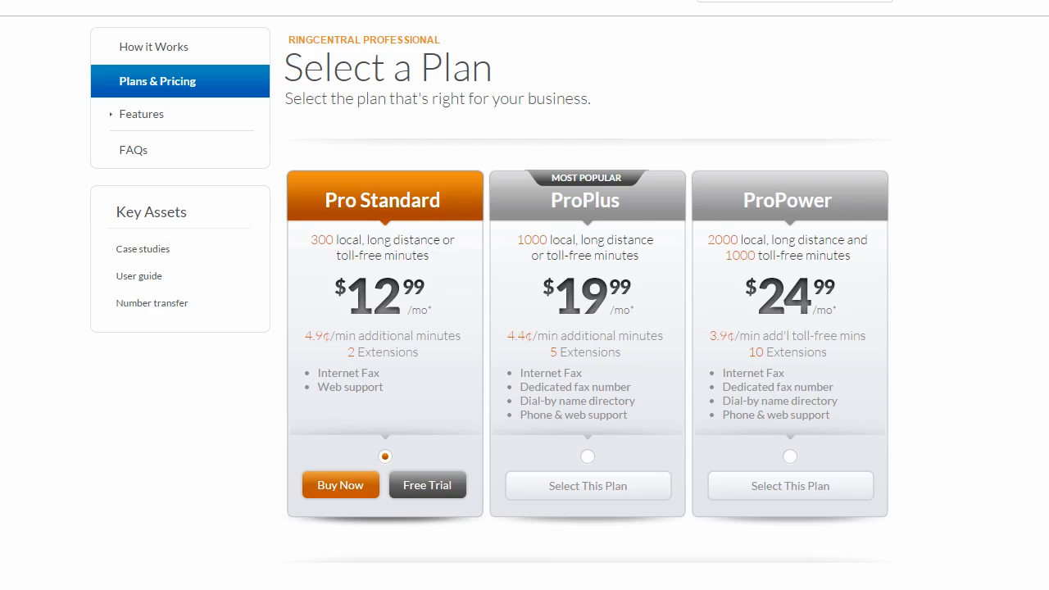
pyautogui.click(588, 459)
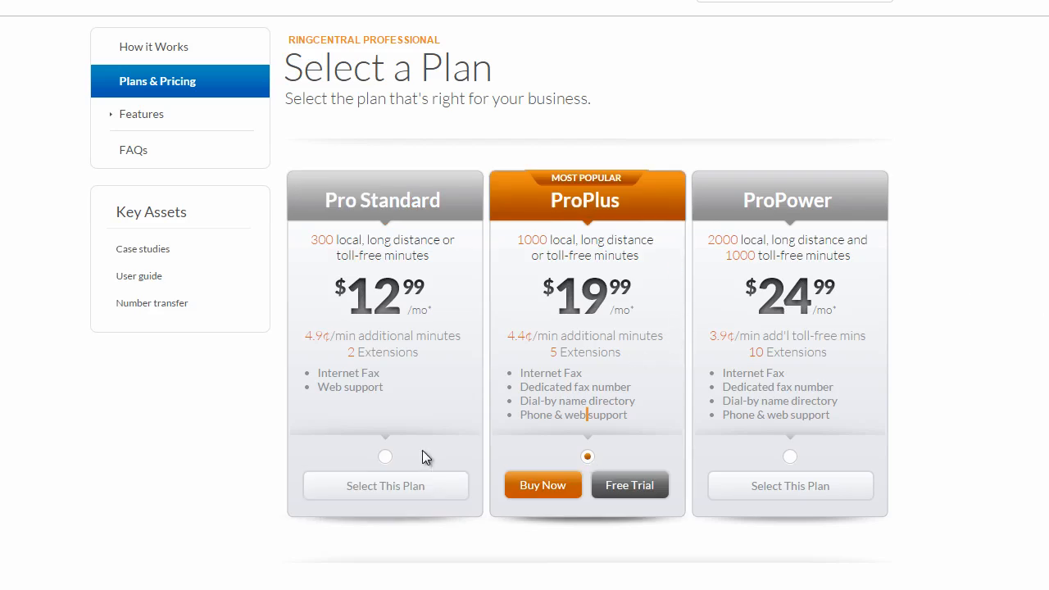
pyautogui.click(386, 457)
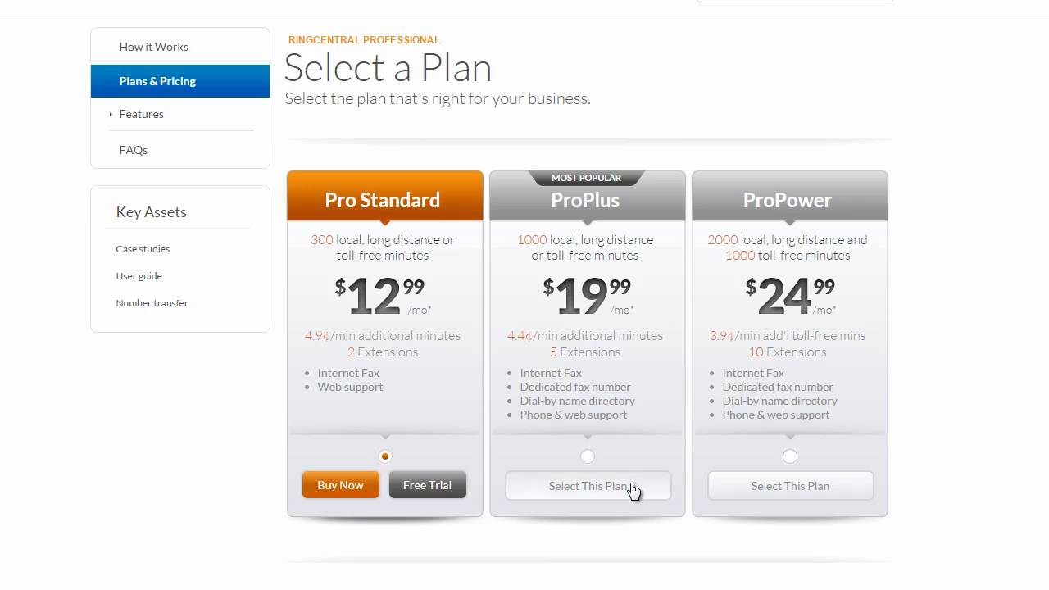
pyautogui.click(587, 457)
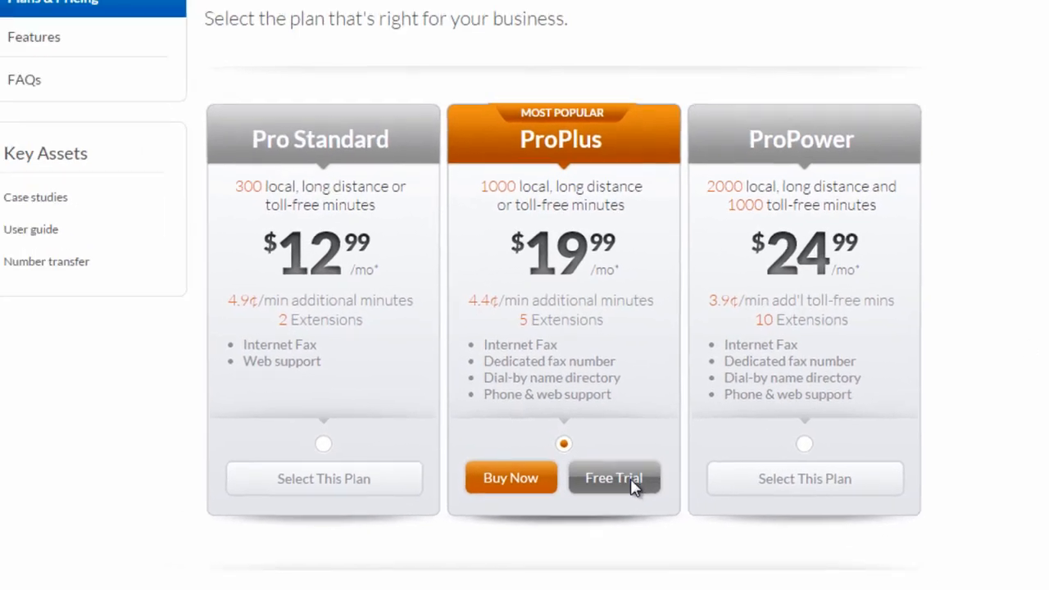
pyautogui.click(606, 474)
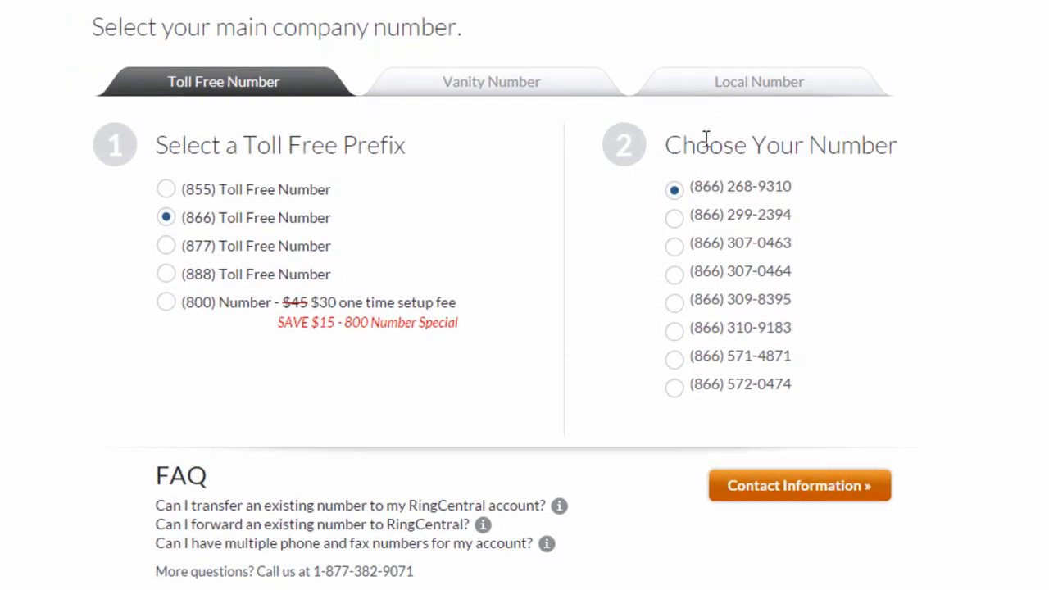
# Look through the local, vanity and toll-free options for the main company number.
pyautogui.click(772, 87)
pyautogui.click(543, 96)
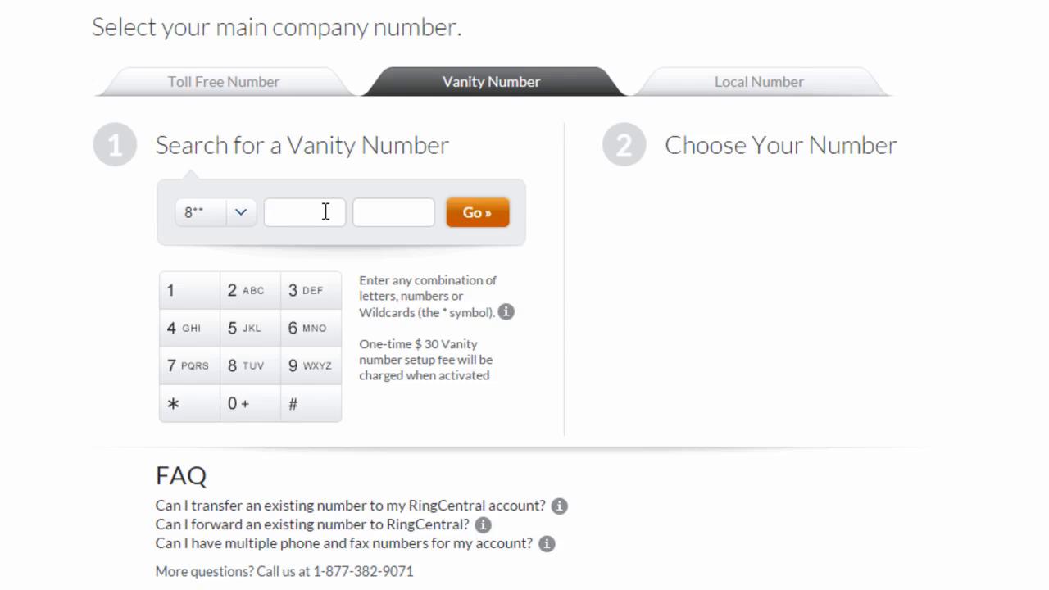
pyautogui.click(234, 84)
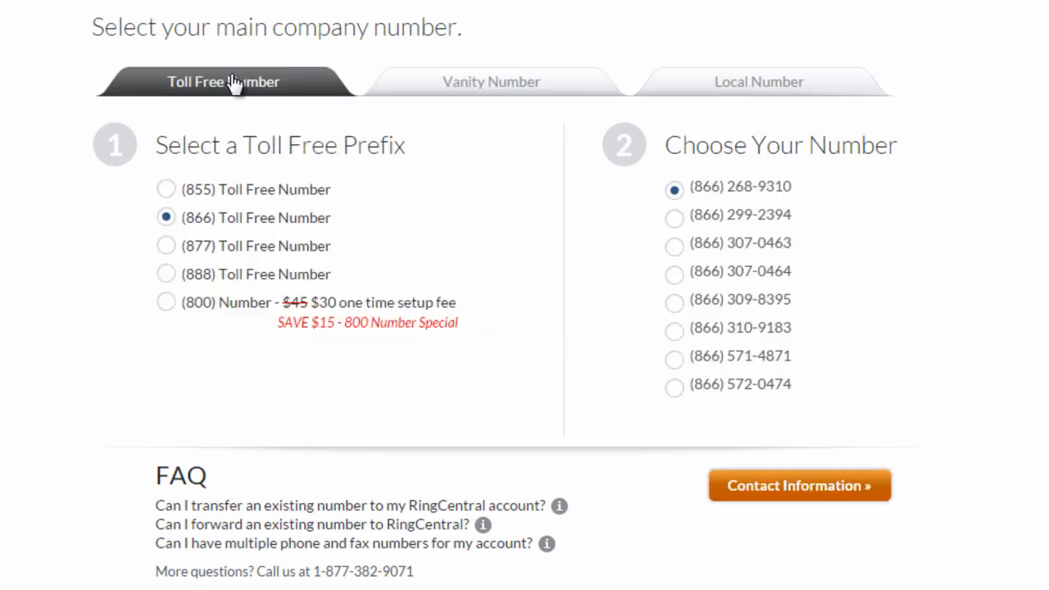
pyautogui.click(760, 87)
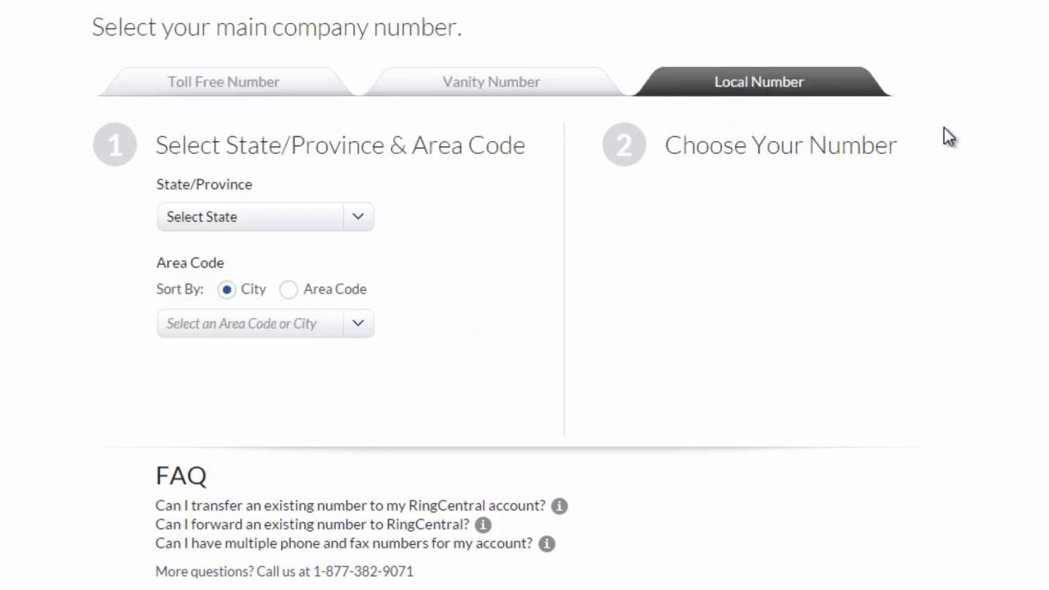
pyautogui.click(486, 90)
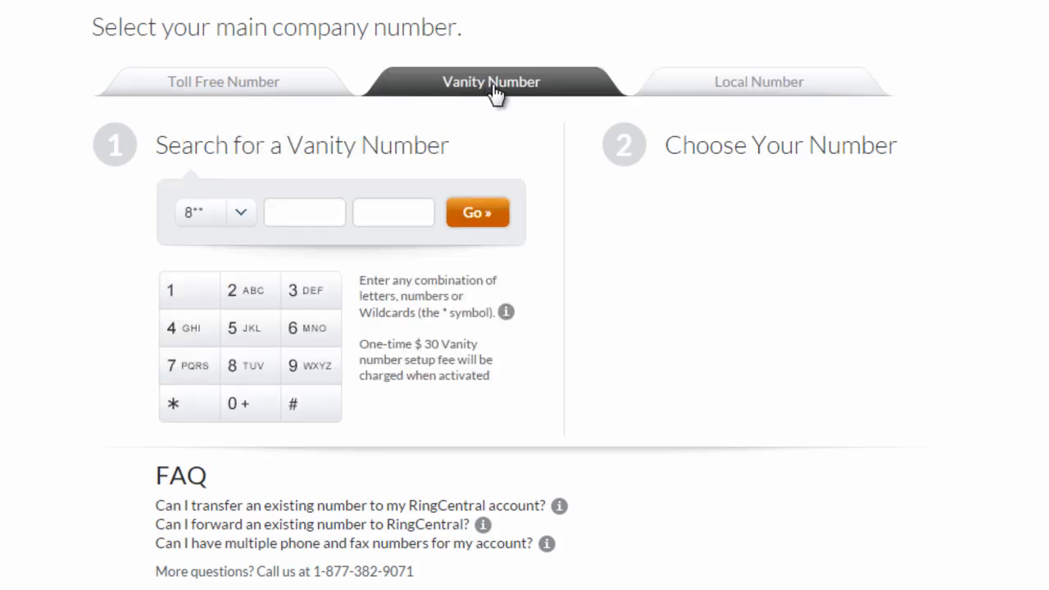
pyautogui.click(258, 87)
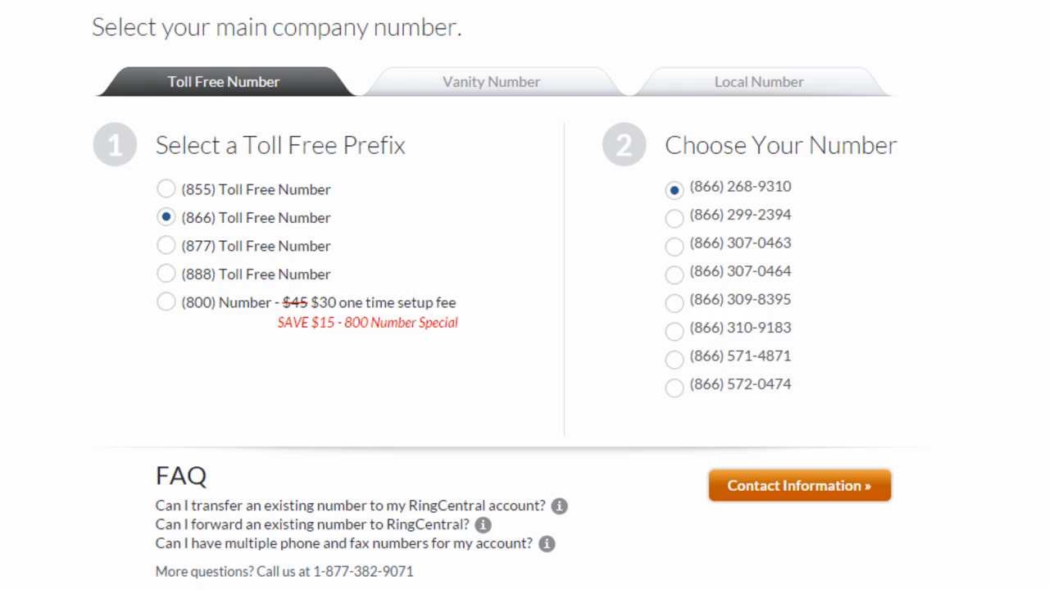
# List the available local numbers for Michigan with the area code 616 - Grand Rapids.
pyautogui.click(757, 83)
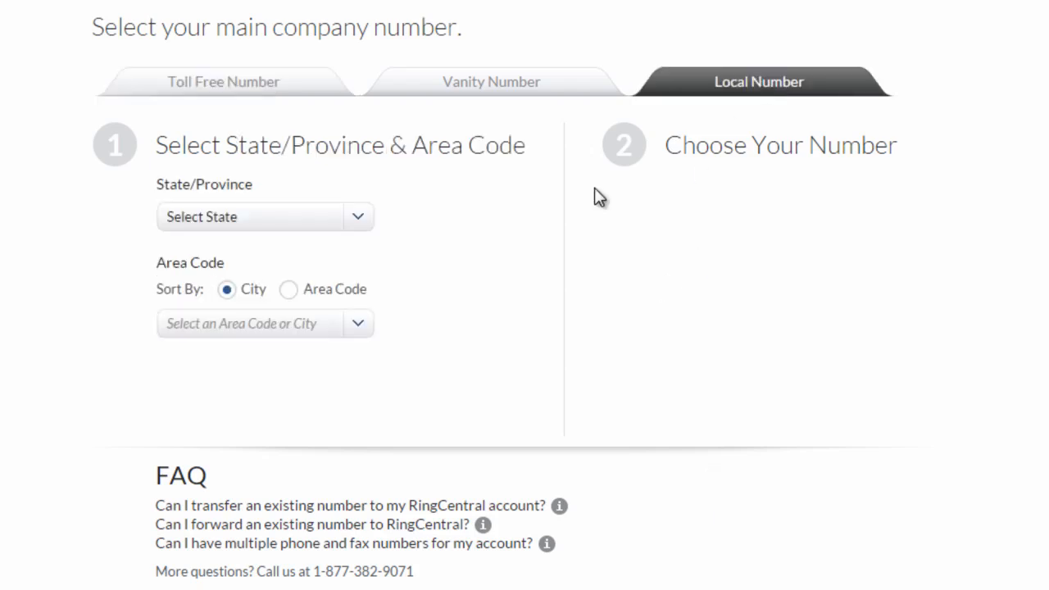
pyautogui.click(356, 219)
pyautogui.moveTo(361, 272); pyautogui.dragTo(335, 370)
pyautogui.click(254, 285)
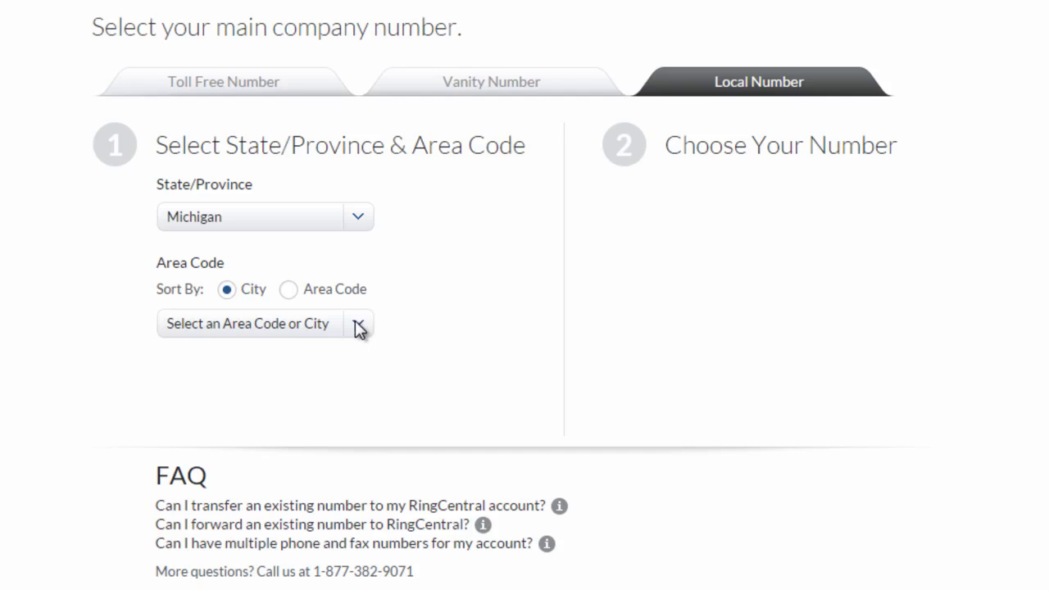
pyautogui.click(356, 323)
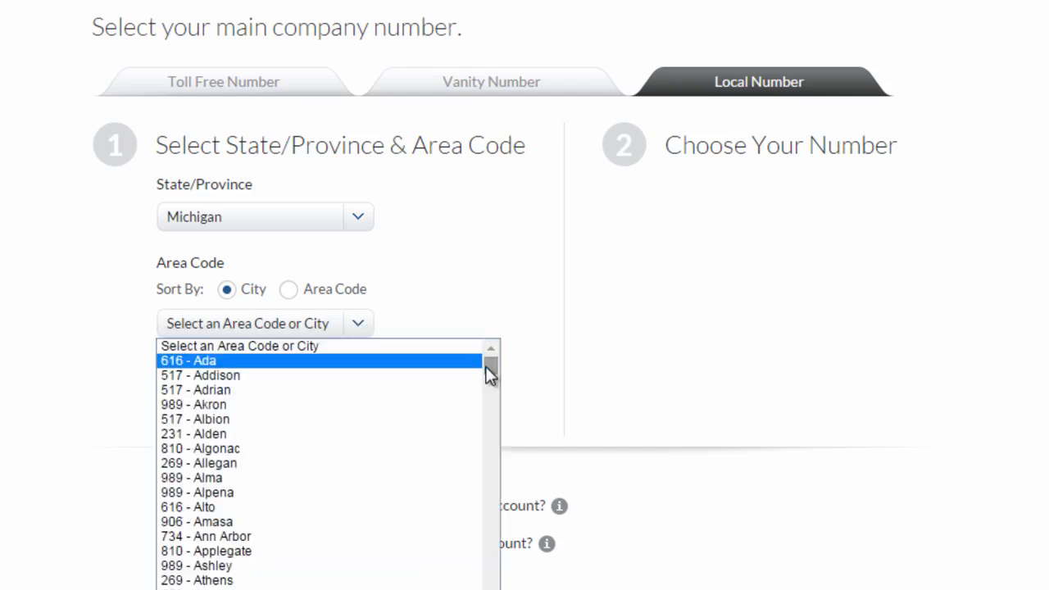
pyautogui.moveTo(486, 367); pyautogui.dragTo(491, 454)
pyautogui.click(344, 497)
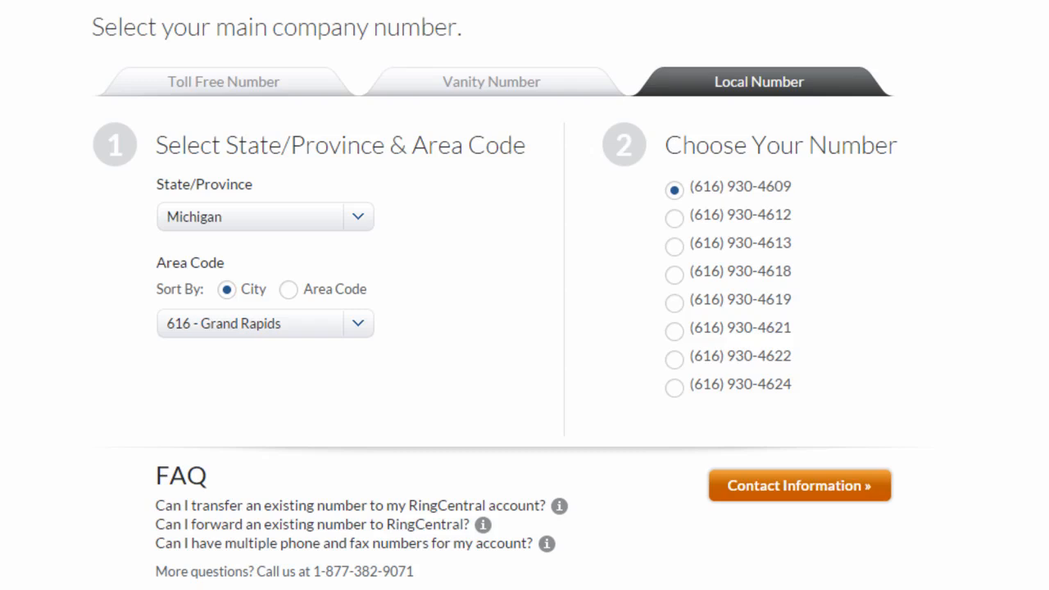
# Choose the fourth local number, decline the Professional PLUS upgrade, and review the contact information form.
pyautogui.click(675, 275)
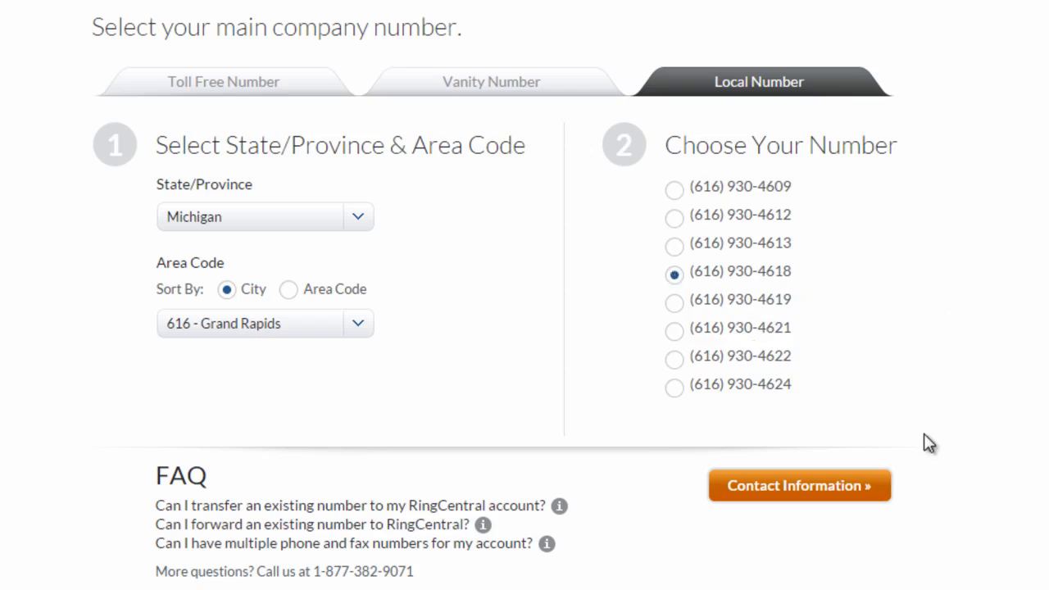
pyautogui.click(805, 485)
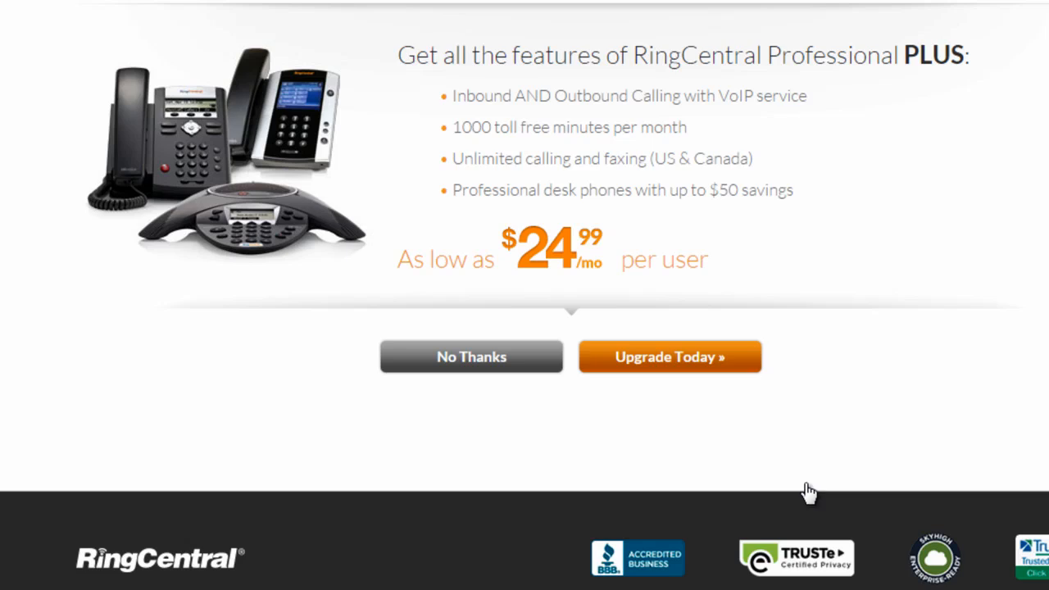
pyautogui.click(474, 358)
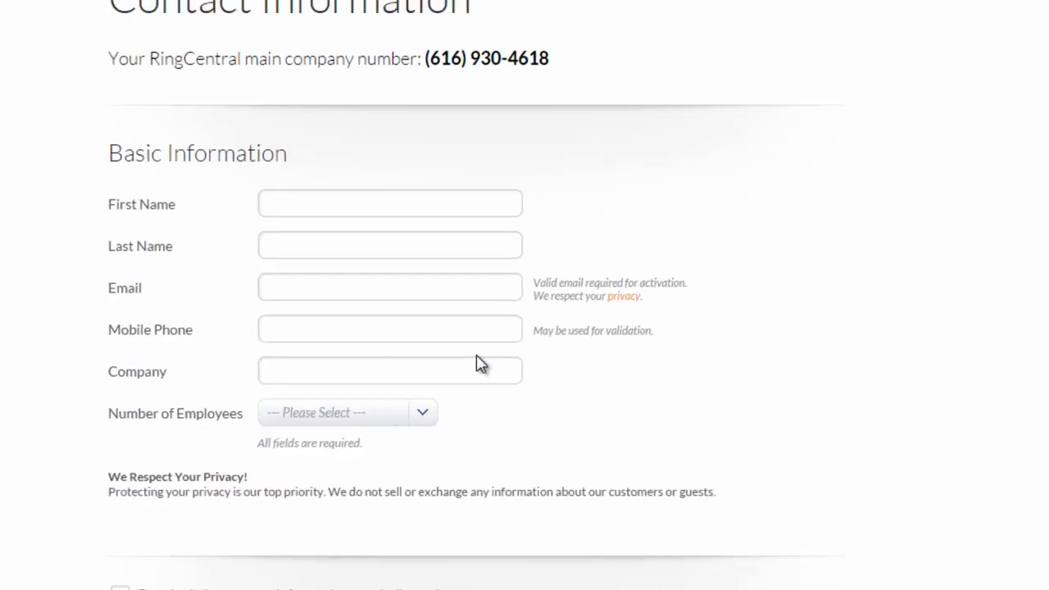
pyautogui.scroll(-5, 487, 369)
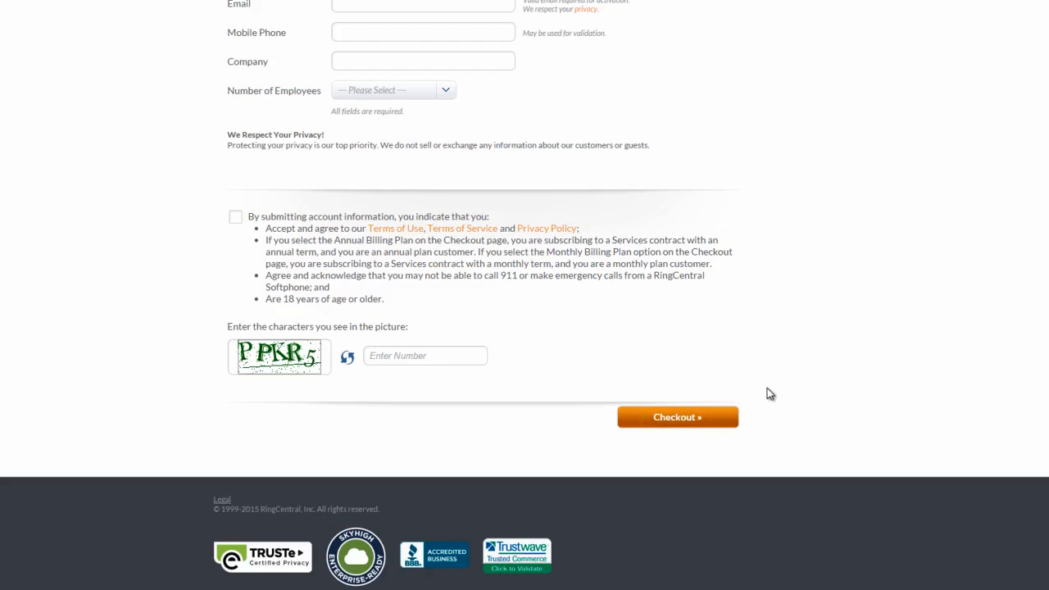
pyautogui.scroll(4, 762, 390)
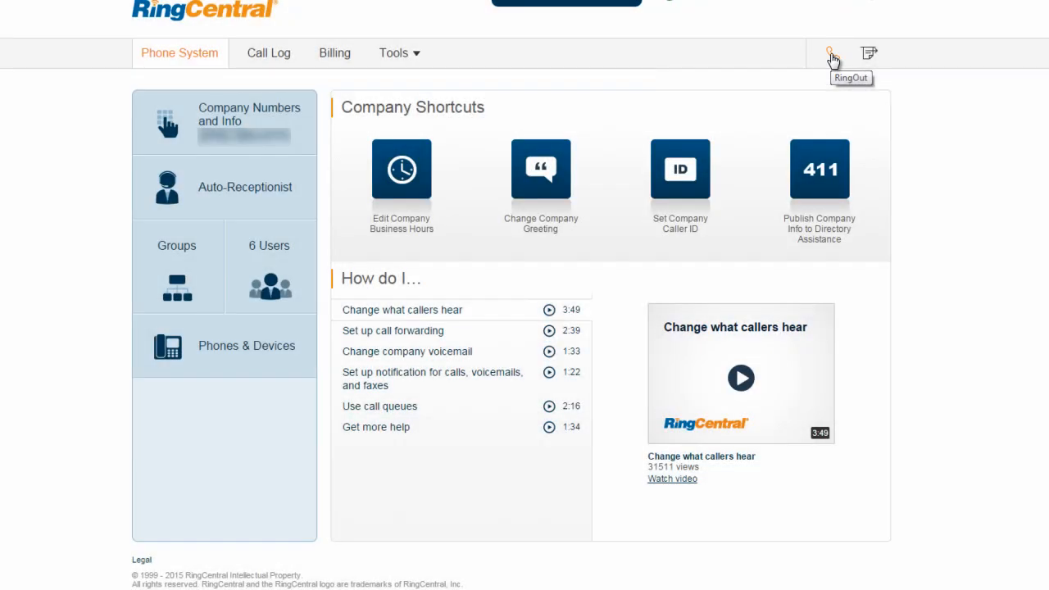
# Enter 234 on the RingOut dialer's keypad and close the dialer without placing a call.
pyautogui.click(831, 56)
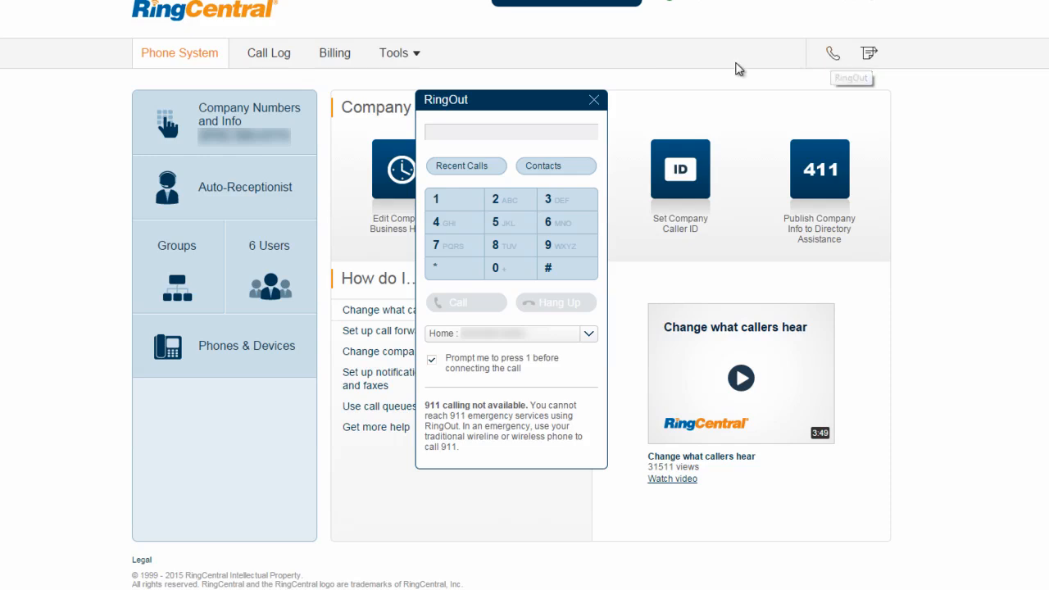
pyautogui.click(507, 208)
pyautogui.click(557, 204)
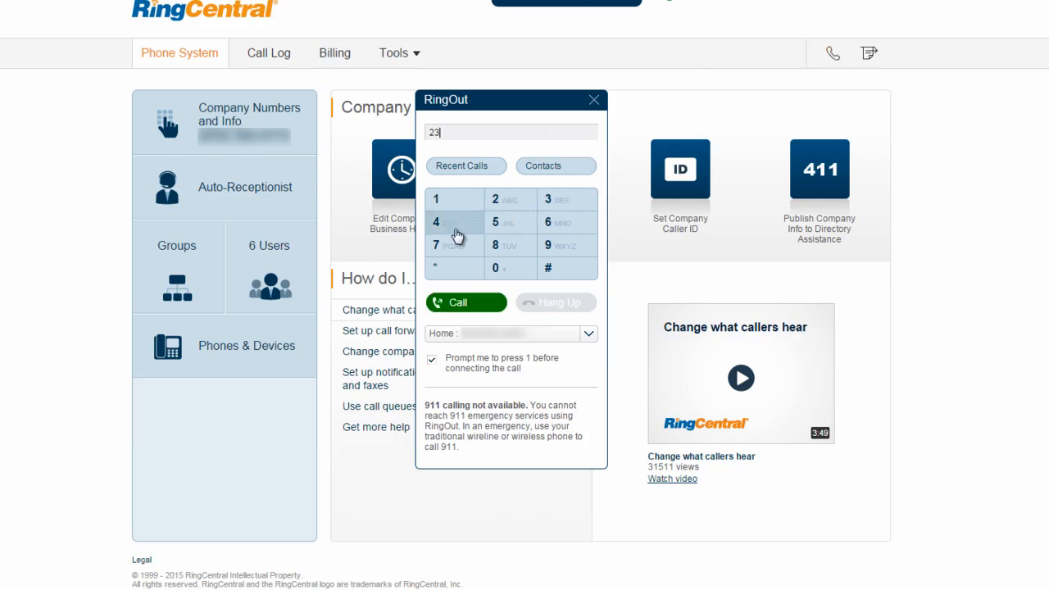
pyautogui.click(458, 229)
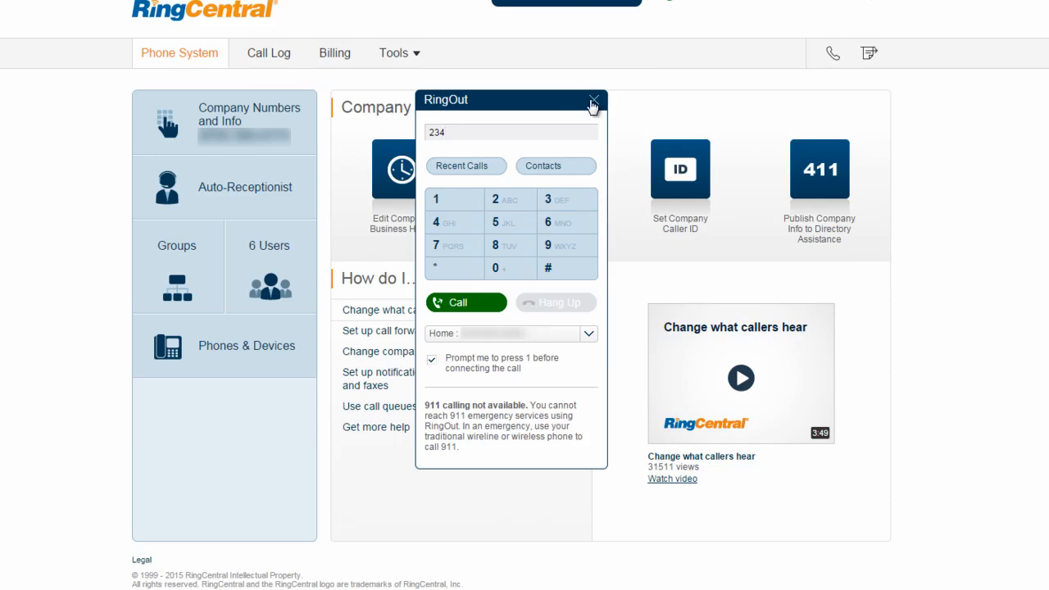
pyautogui.click(594, 100)
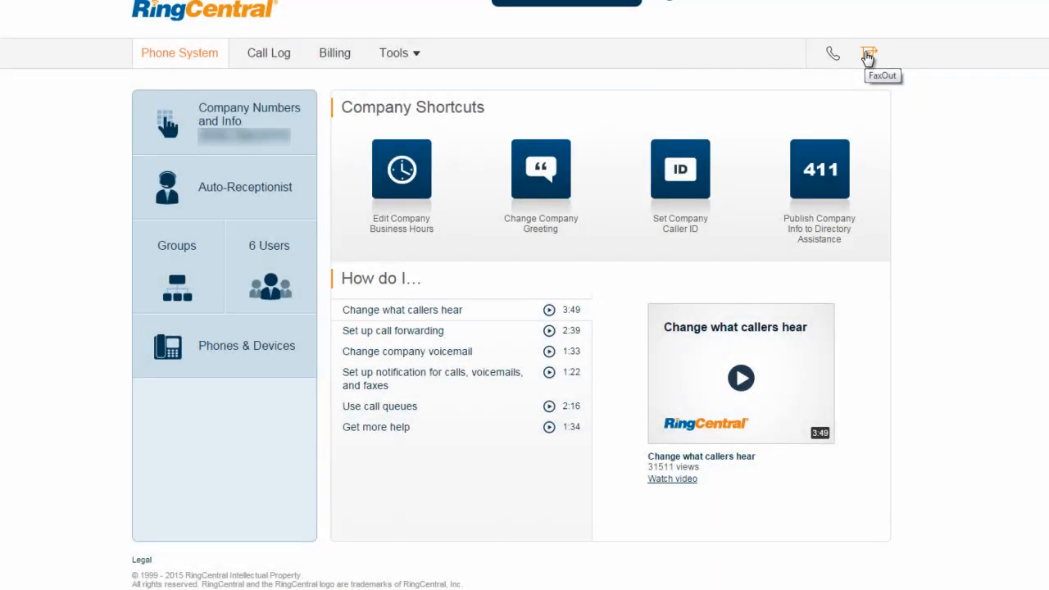
# Start a new fax and enter the recipient's fax number.
pyautogui.click(867, 55)
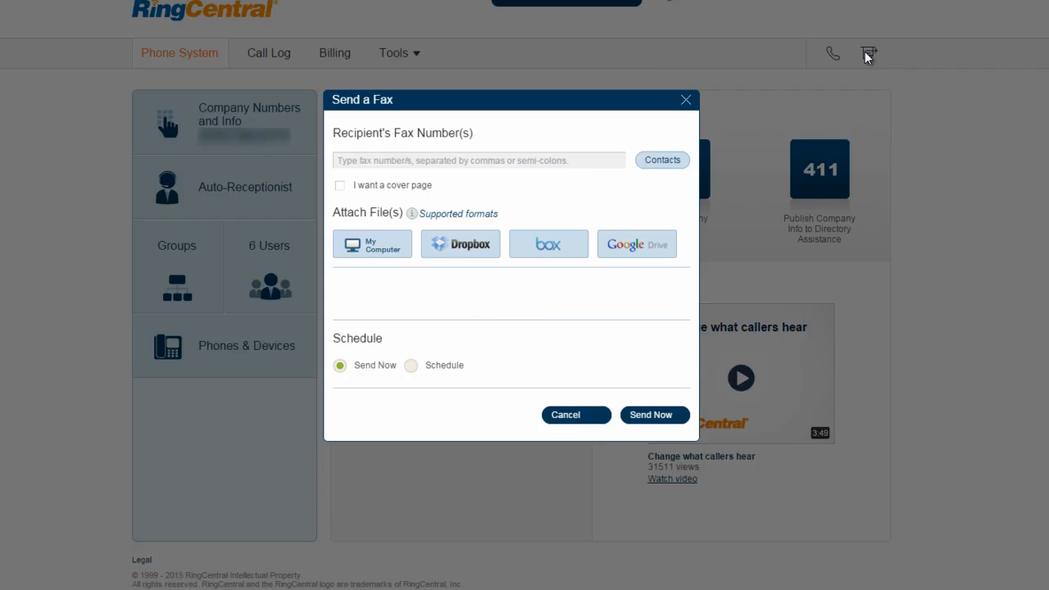
pyautogui.click(578, 158)
pyautogui.write('123')
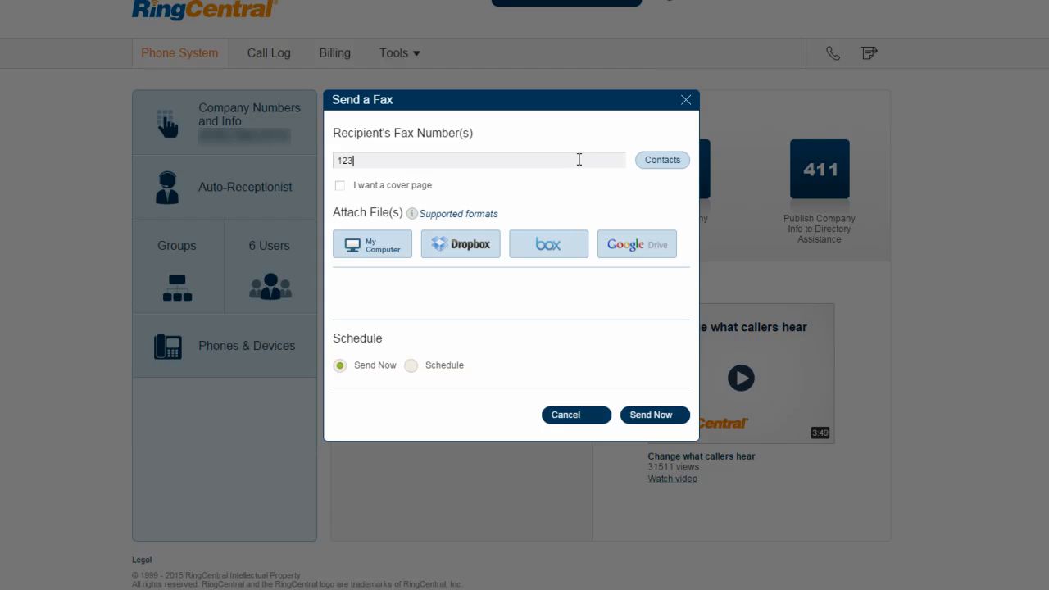
pyautogui.write('4567894')
# Try a Modern cover page with the note "Hello", preview it, and remove the cover page from the fax.
pyautogui.click(338, 186)
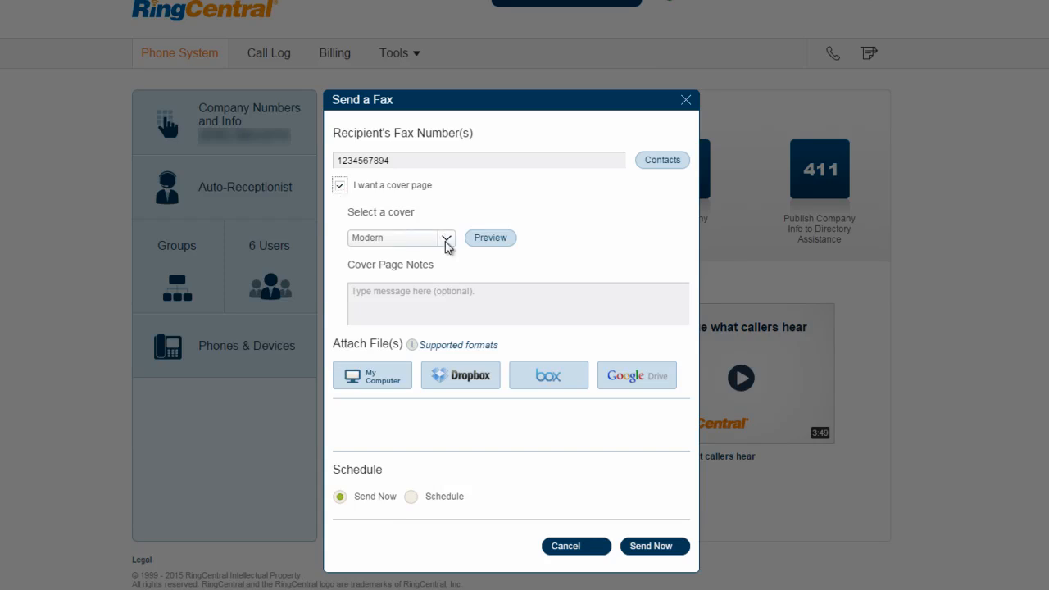
pyautogui.click(449, 305)
pyautogui.write('Hello')
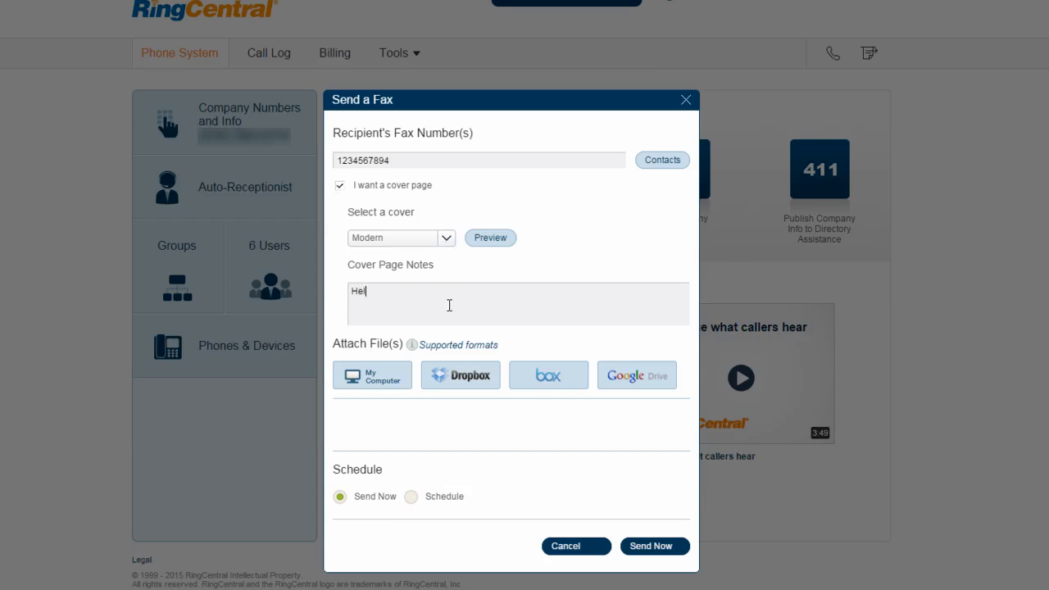
pyautogui.click(494, 240)
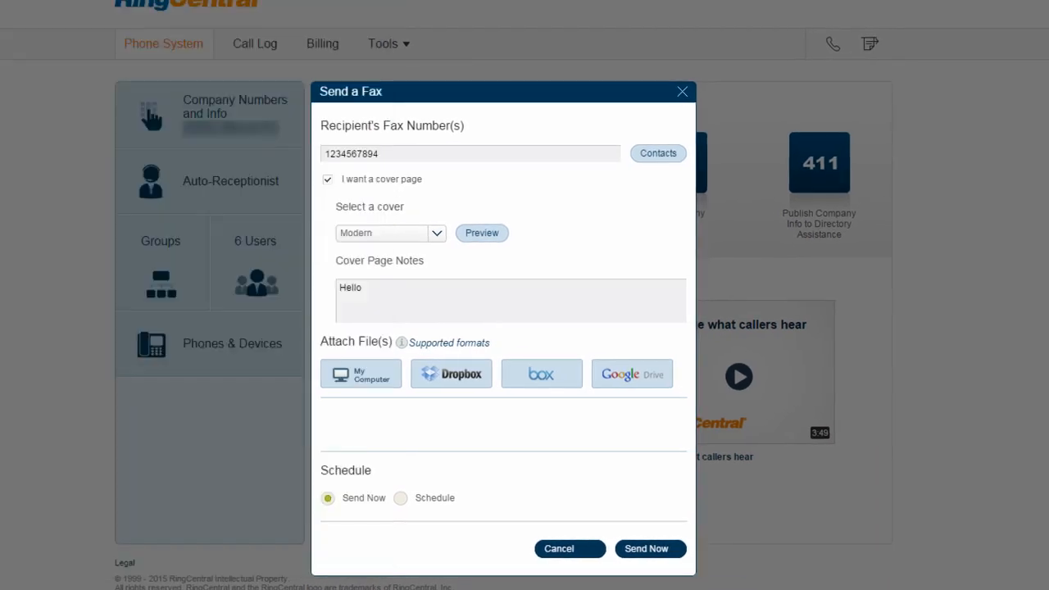
pyautogui.click(327, 180)
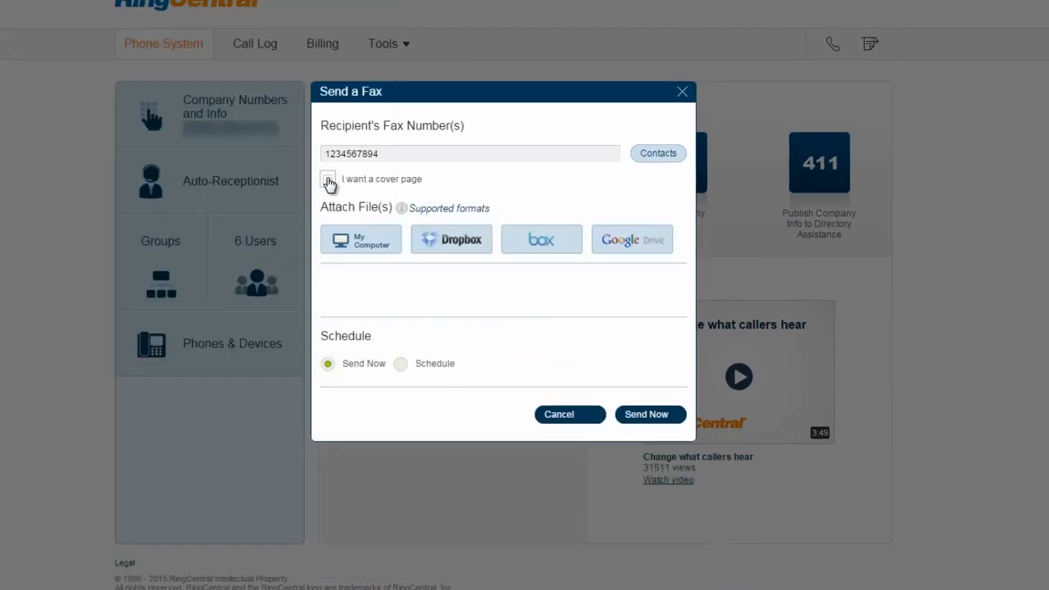
# Attach CCF03072015_00000.pdf from the computer to the fax, and cancel the fax without sending it.
pyautogui.click(355, 249)
pyautogui.click(477, 162)
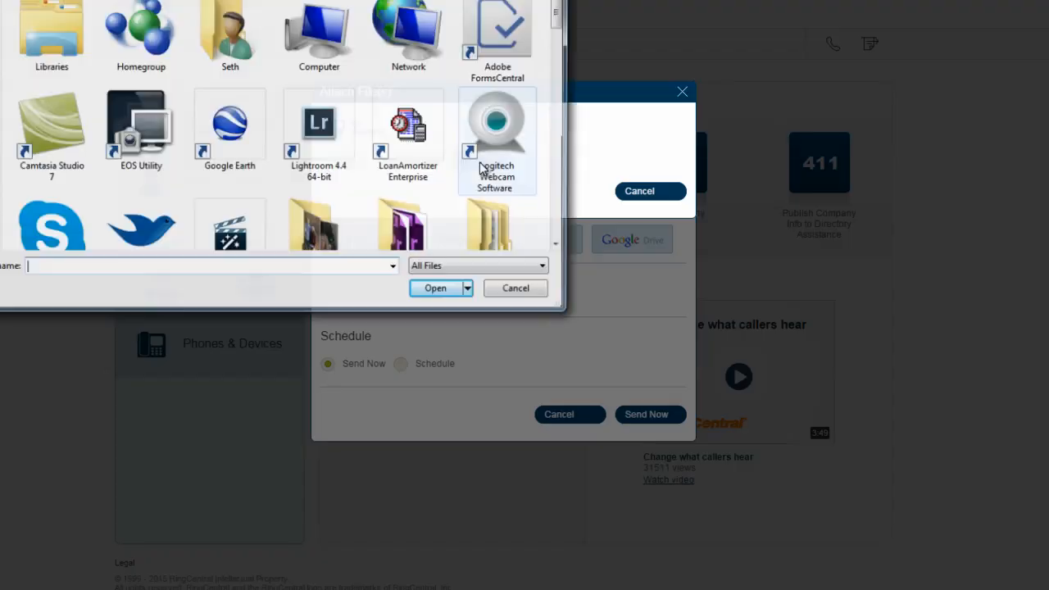
pyautogui.click(261, 187)
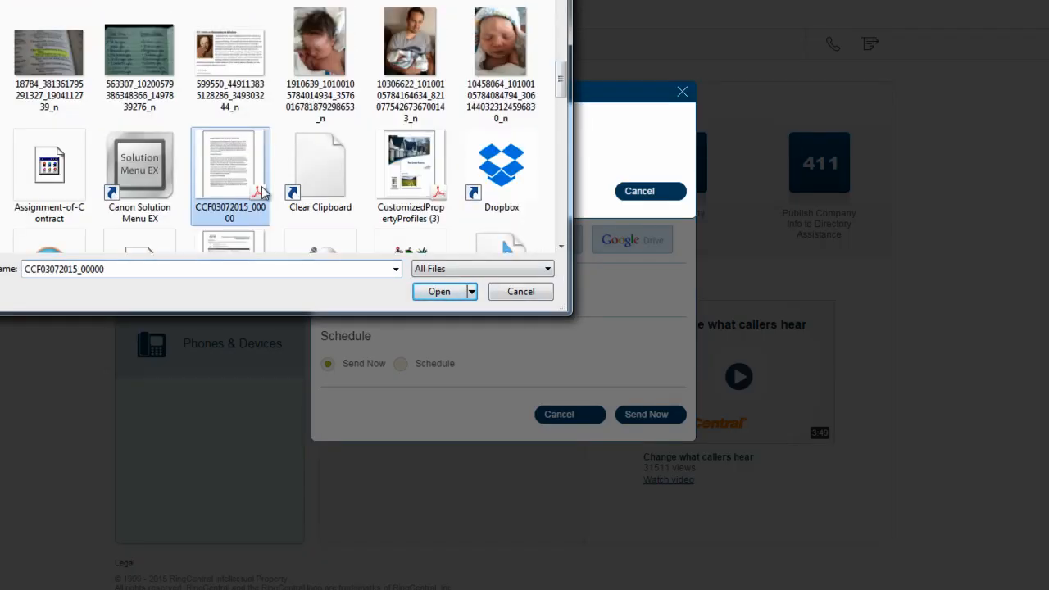
pyautogui.click(459, 286)
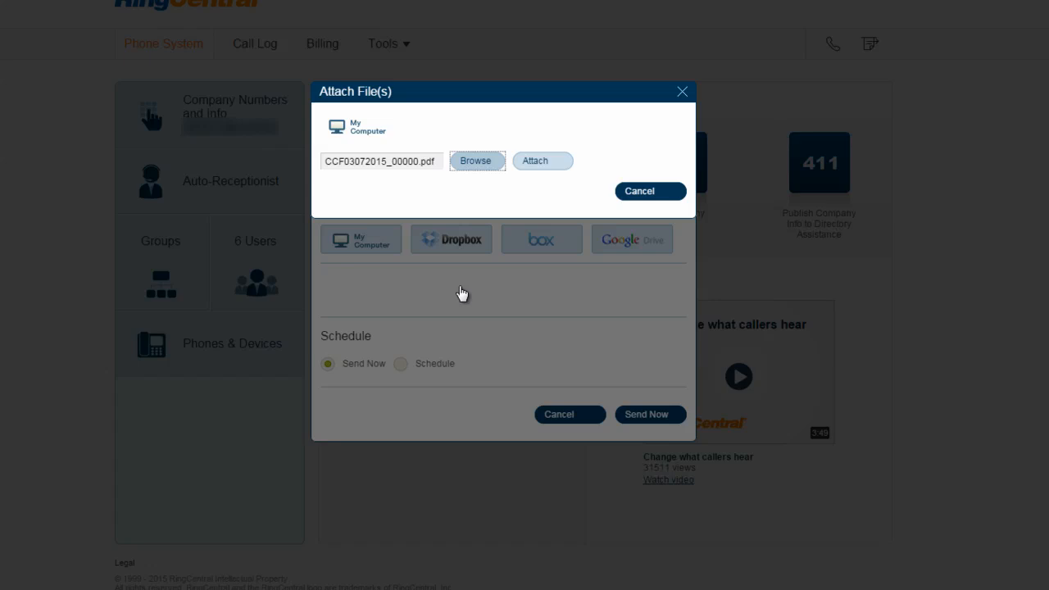
pyautogui.click(537, 161)
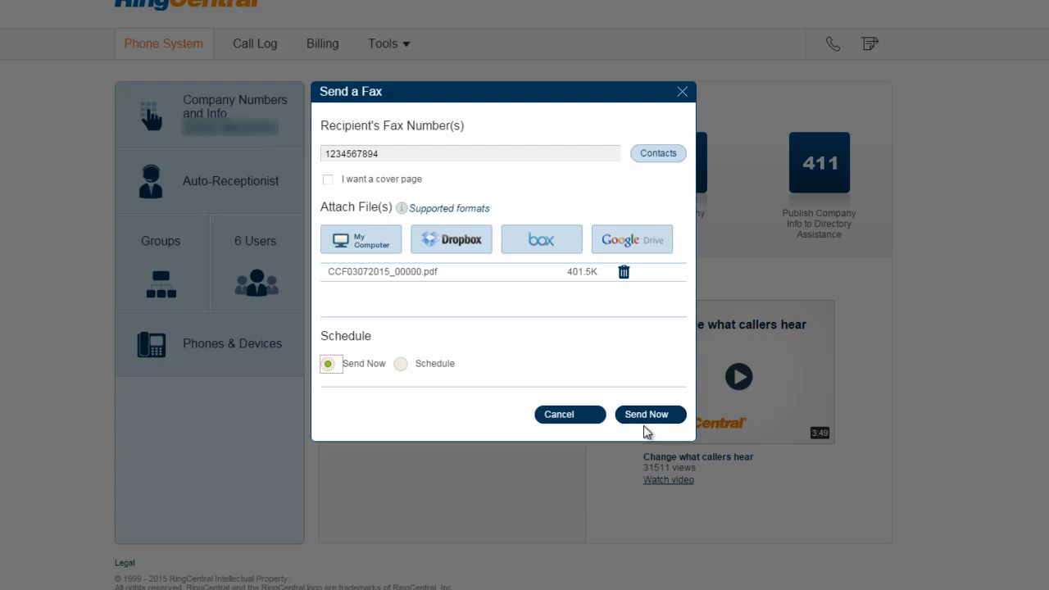
pyautogui.click(564, 415)
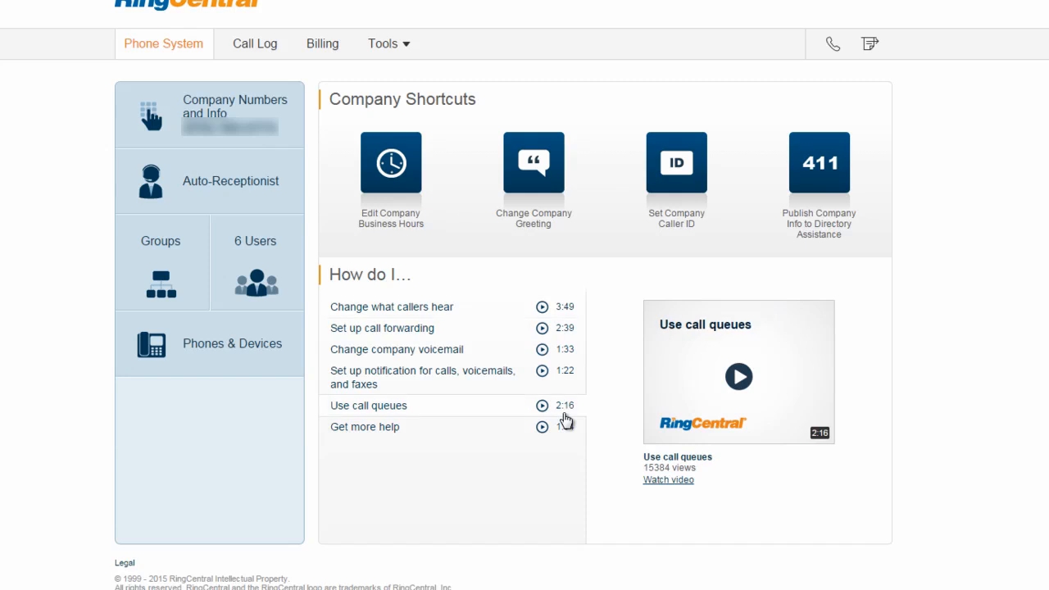
# Review the call log records for the last 7 days and return to the phone system overview.
pyautogui.click(267, 42)
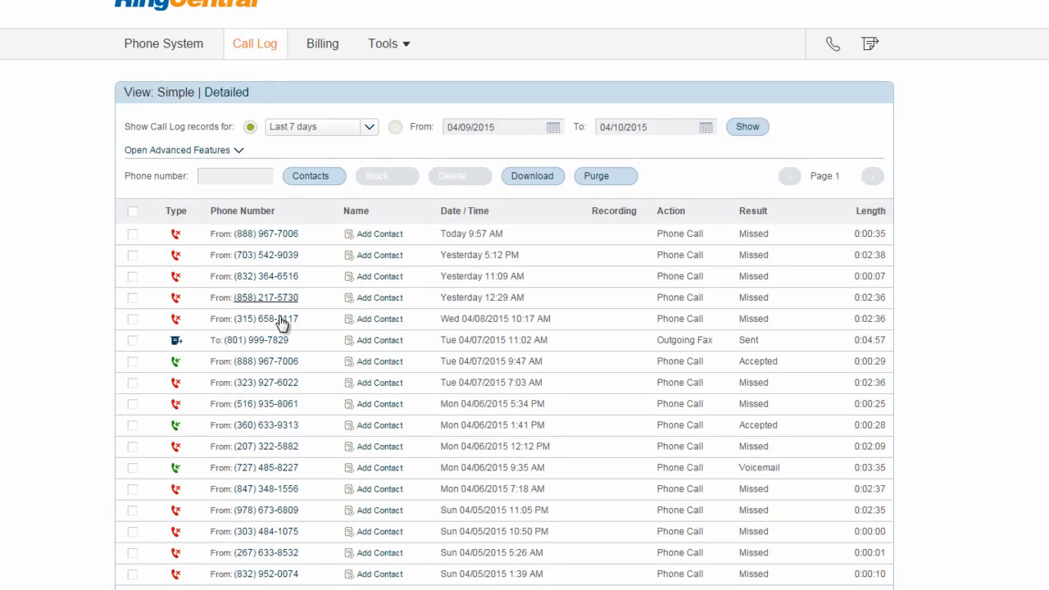
pyautogui.click(172, 42)
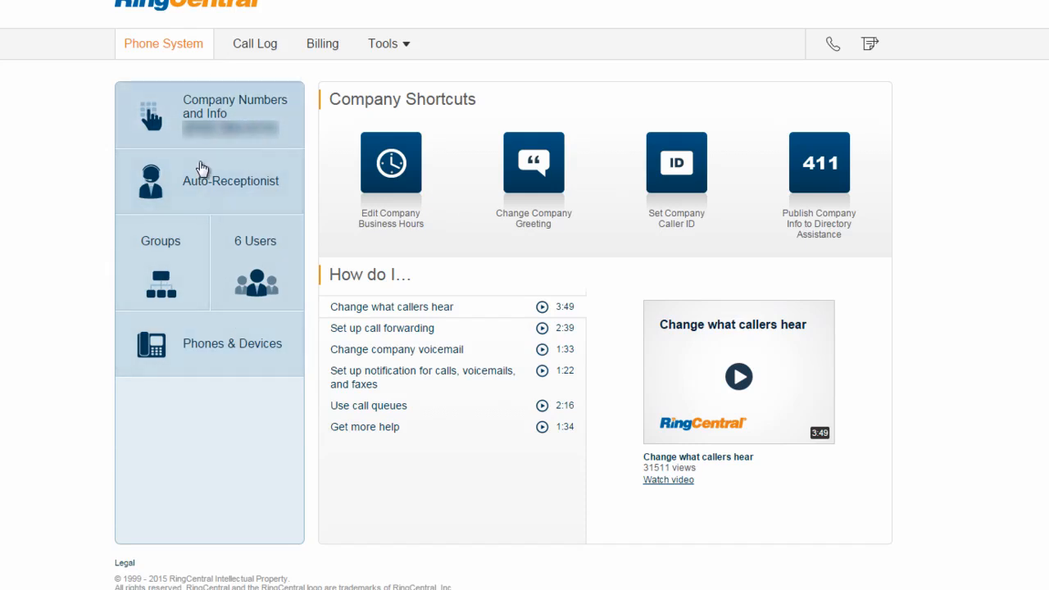
# Examine the company caller ID and company address settings, and leave the address form without saving.
pyautogui.click(241, 99)
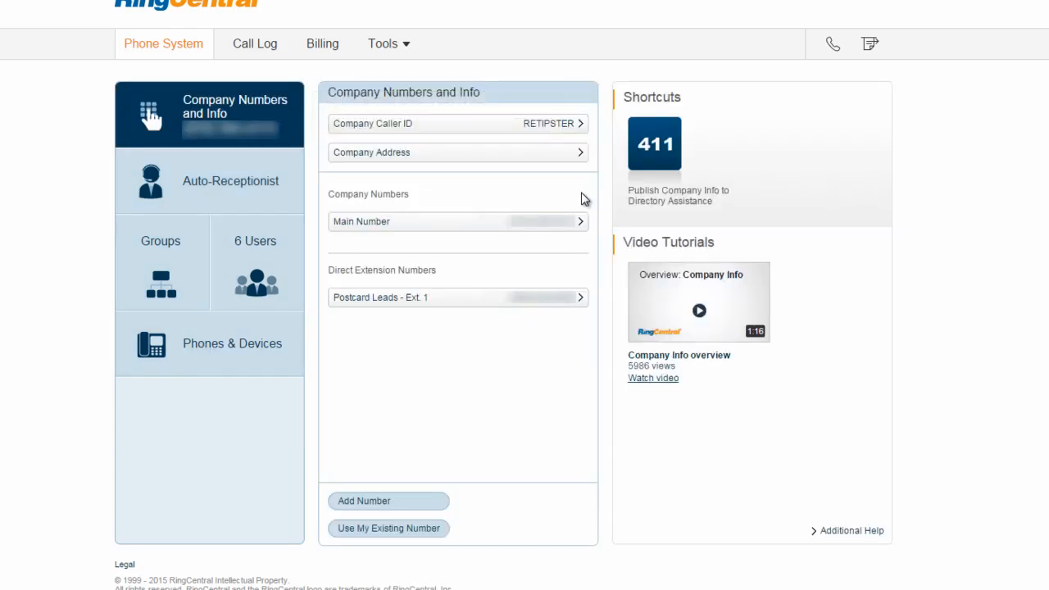
pyautogui.click(492, 127)
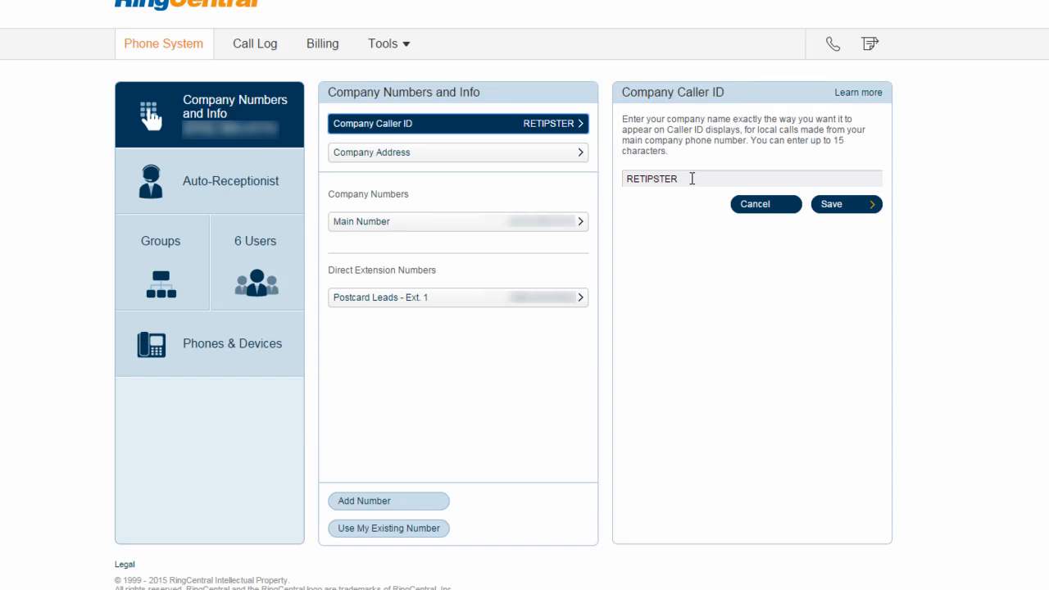
pyautogui.click(565, 154)
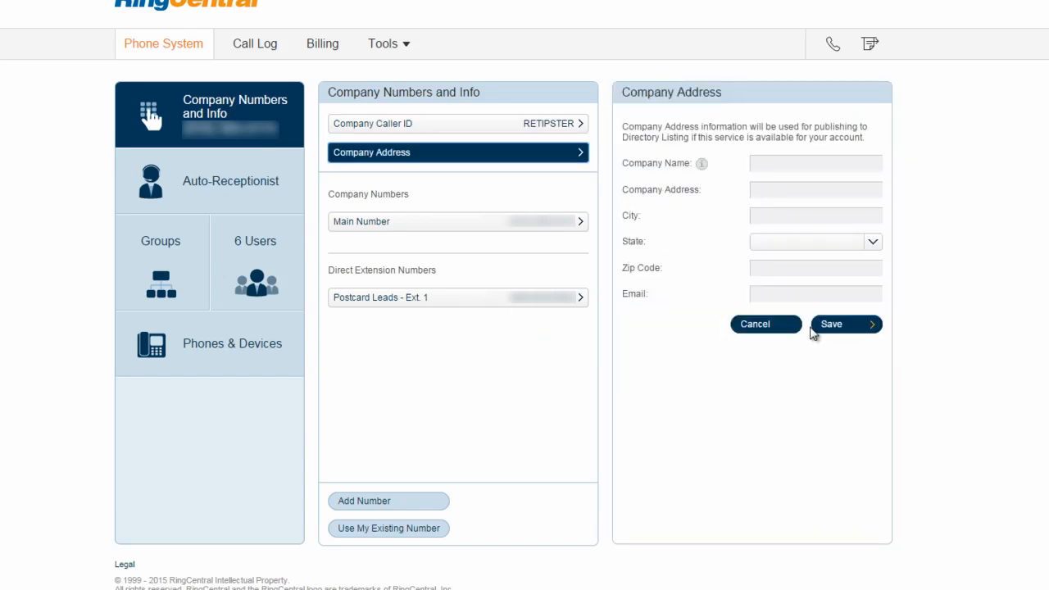
pyautogui.click(758, 326)
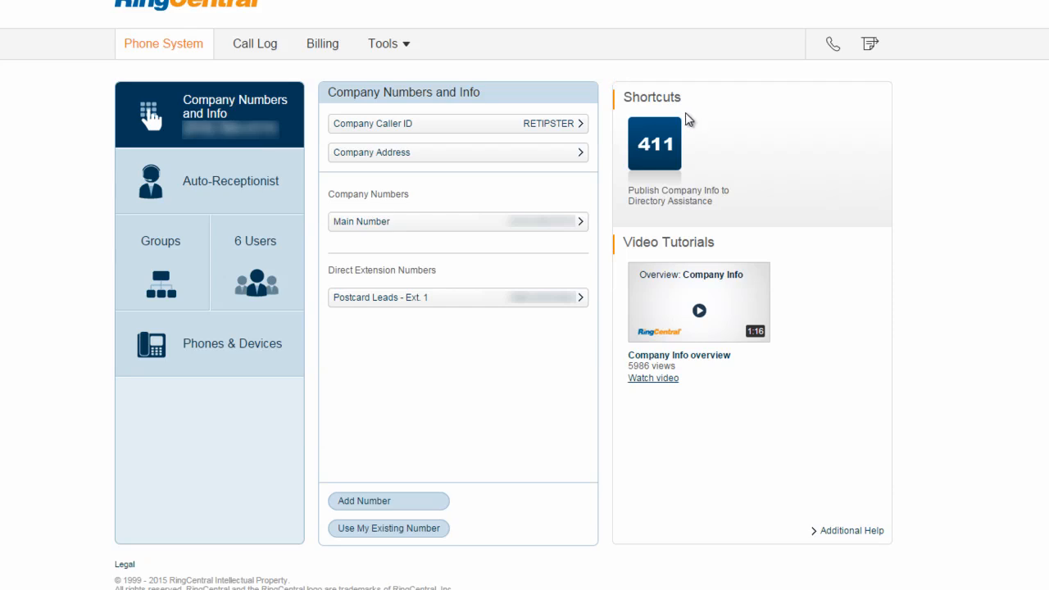
# Play the start of the Company Info overview video tutorial and close it.
pyautogui.click(701, 307)
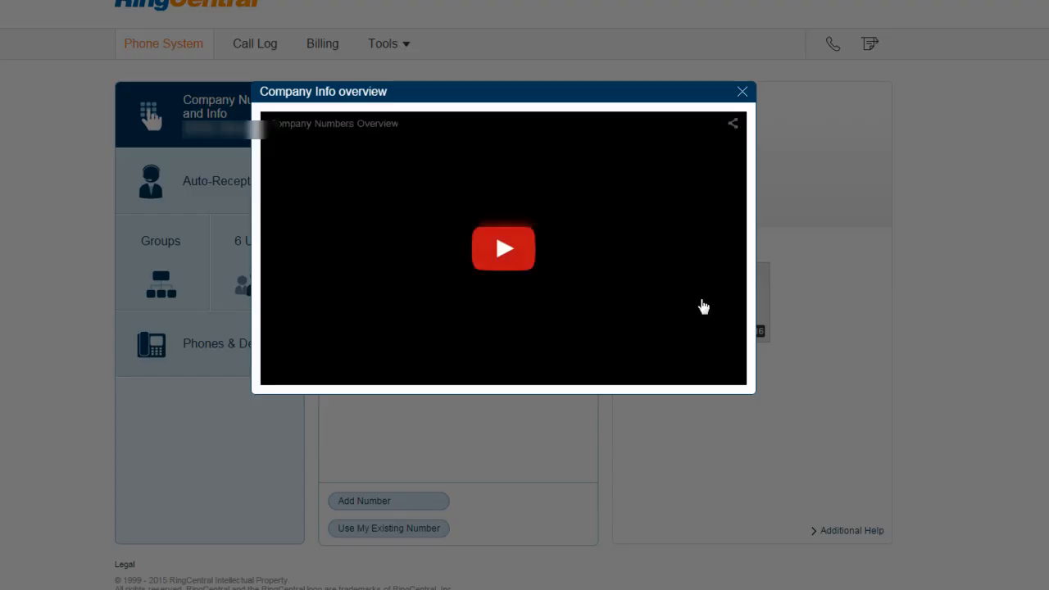
pyautogui.click(490, 247)
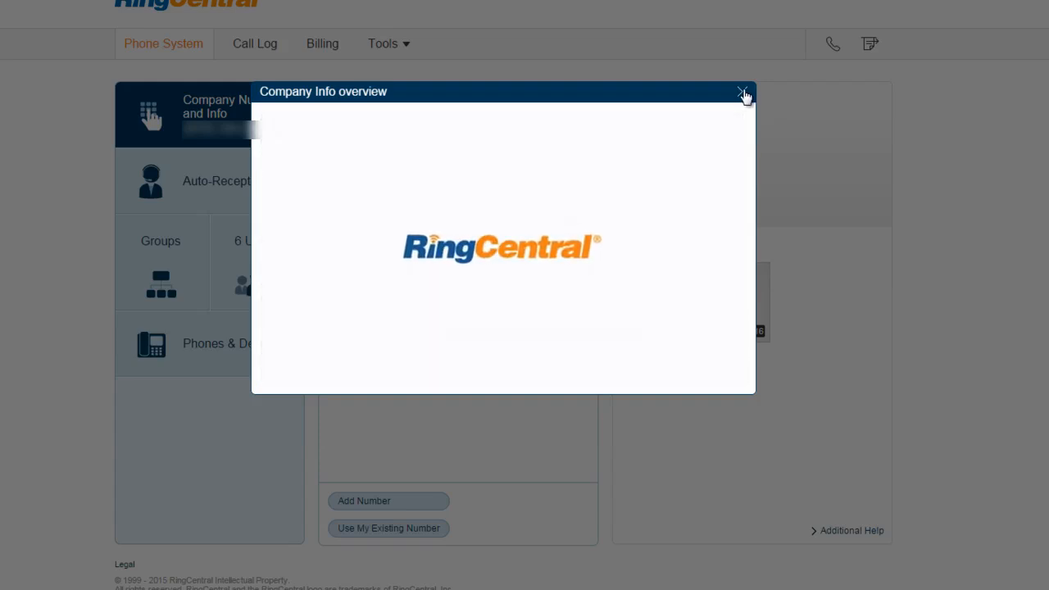
pyautogui.click(742, 93)
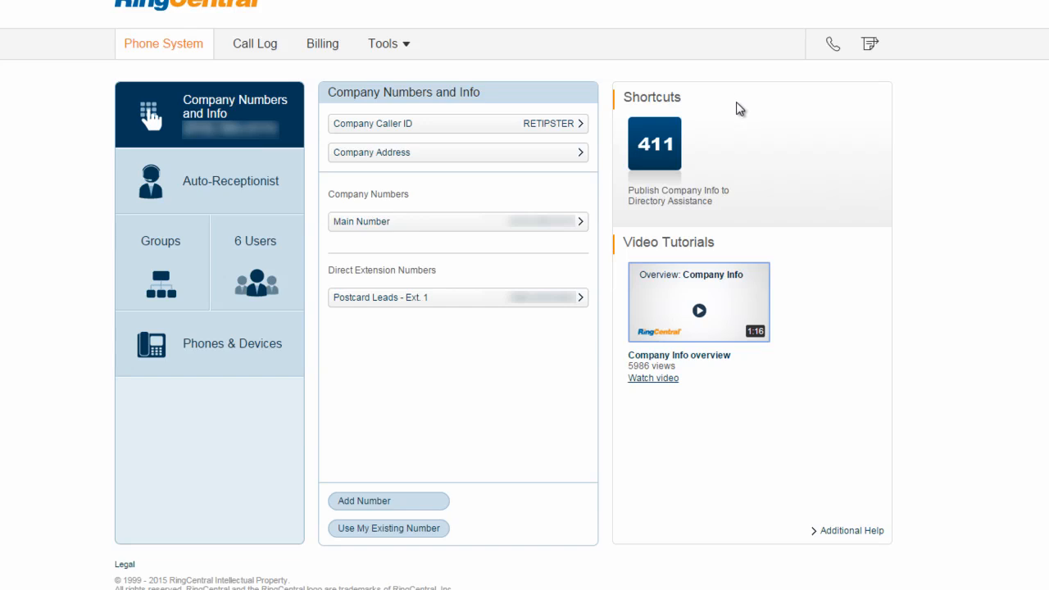
# Try the Specify hours option for the Auto-Receptionist's company hours, and save the setting as 24 hours.
pyautogui.click(218, 176)
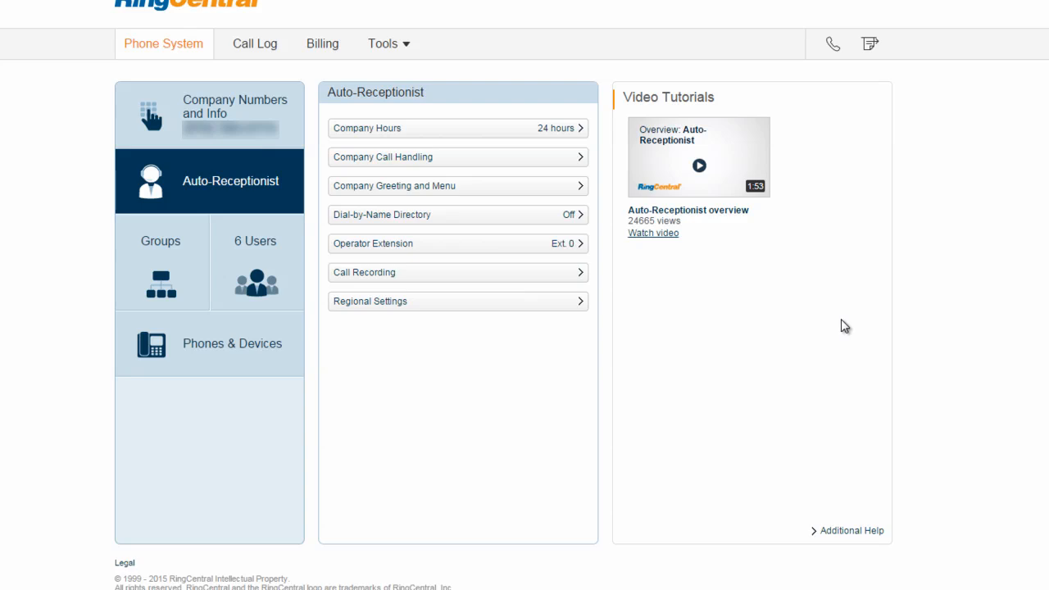
pyautogui.click(559, 130)
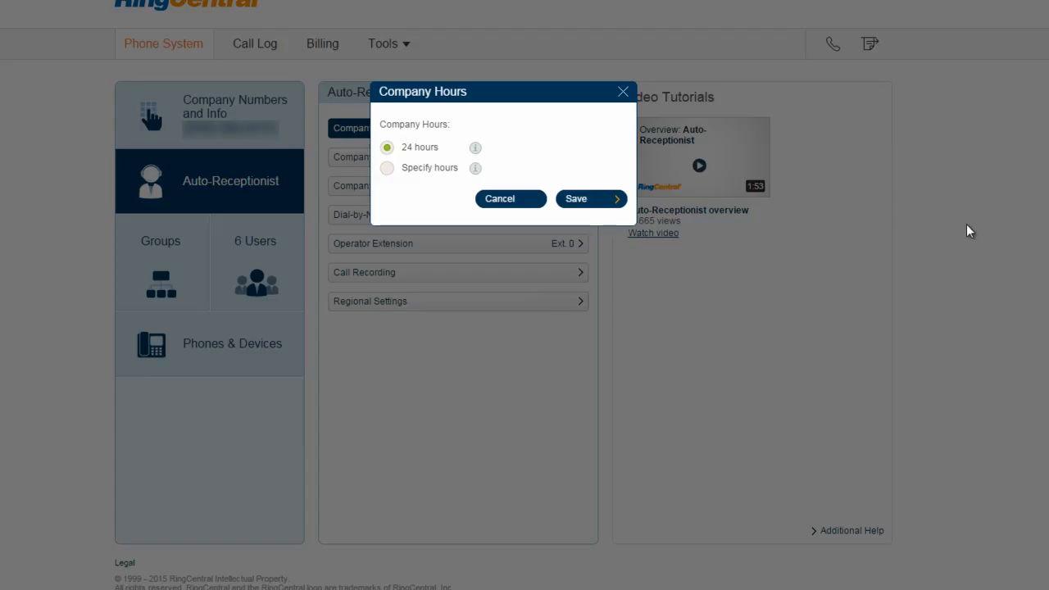
pyautogui.click(387, 168)
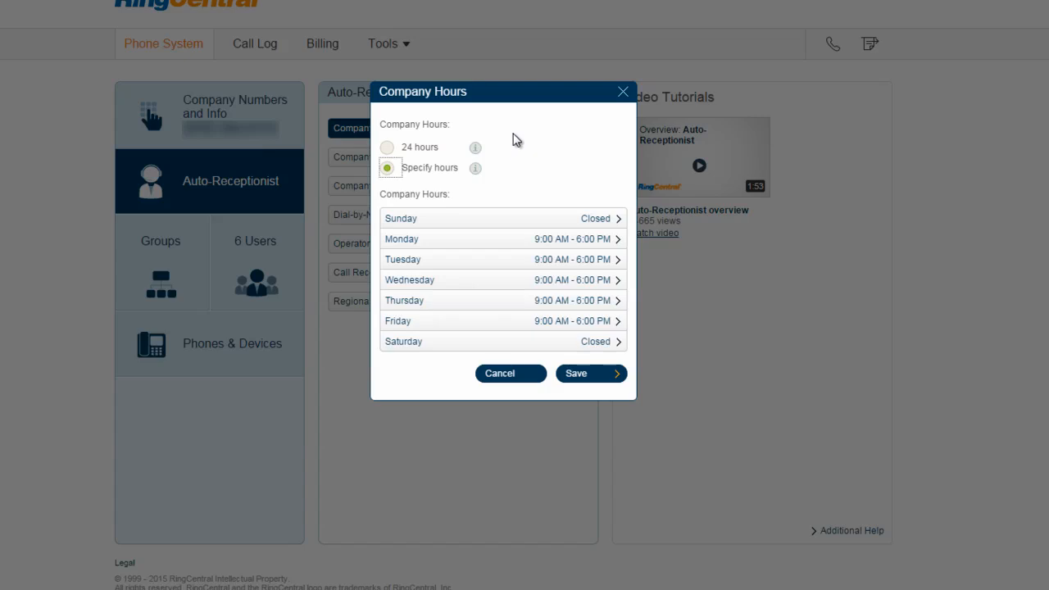
pyautogui.click(388, 149)
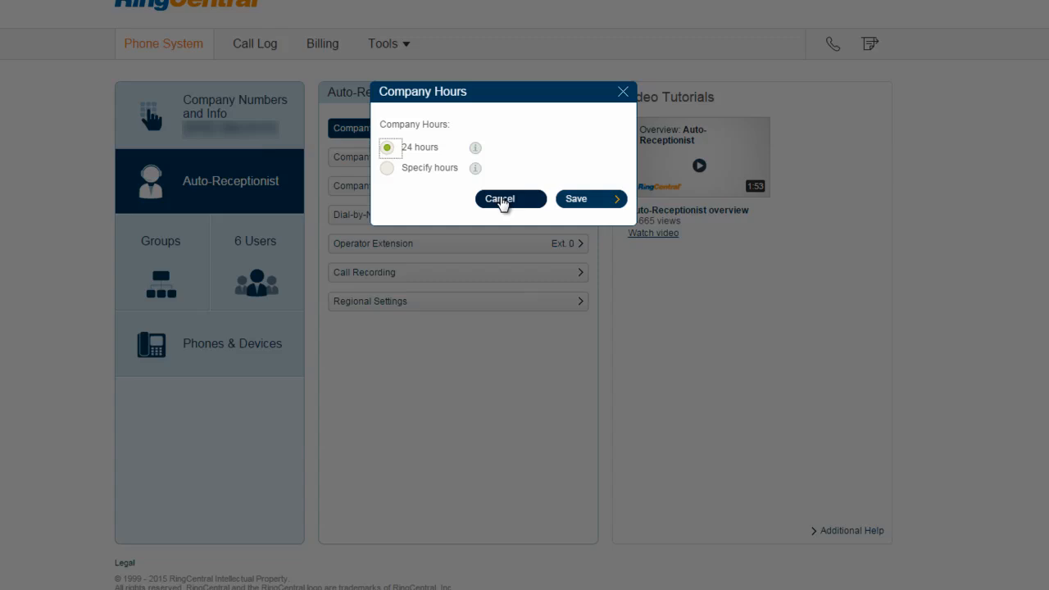
pyautogui.click(576, 201)
# View how incoming calls are handled during company hours, declining the offer to change the business hours.
pyautogui.click(549, 164)
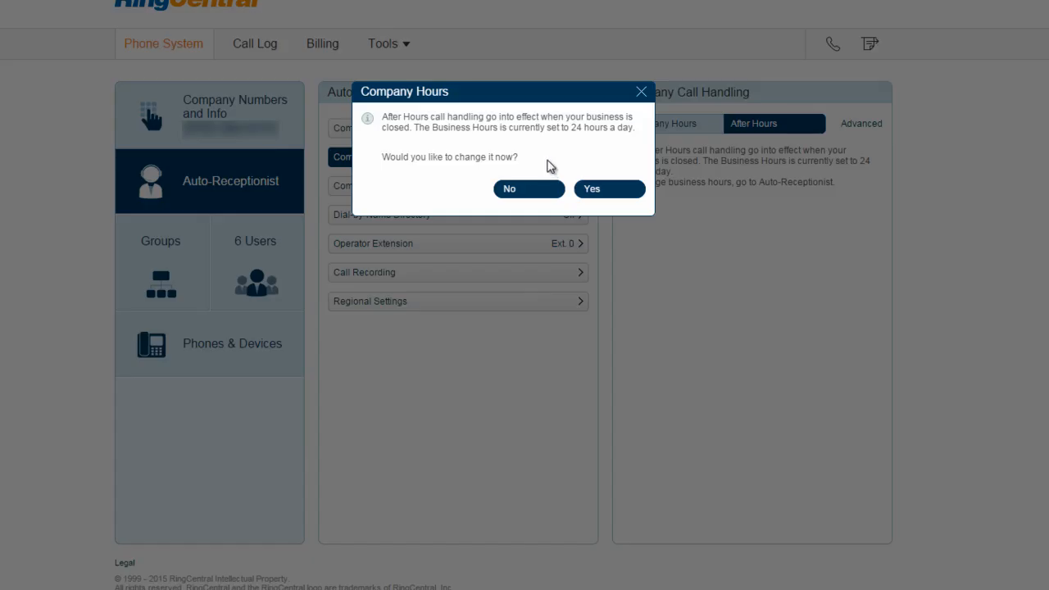
pyautogui.click(527, 189)
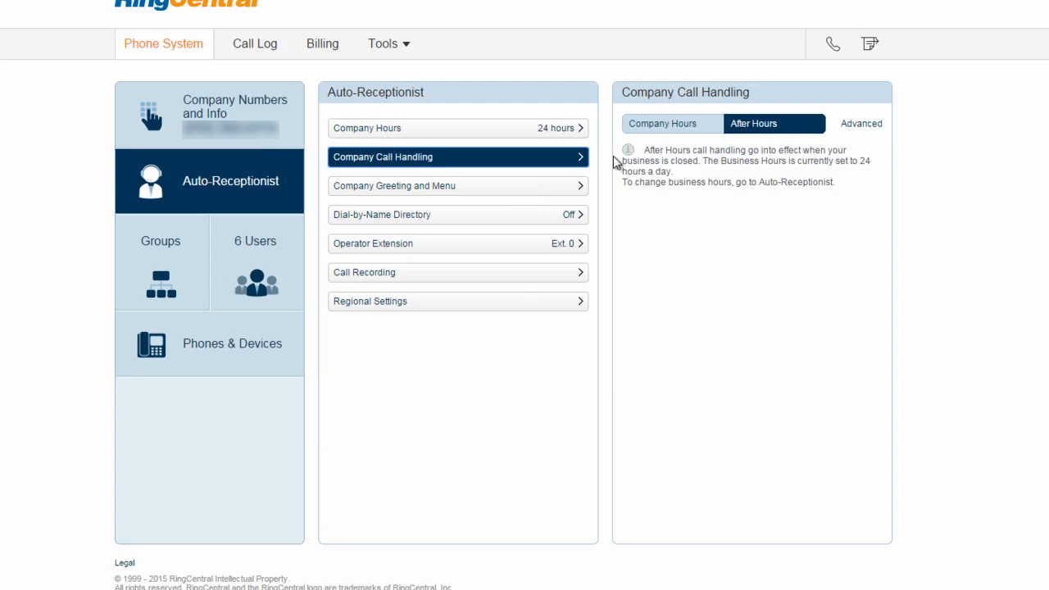
pyautogui.click(654, 132)
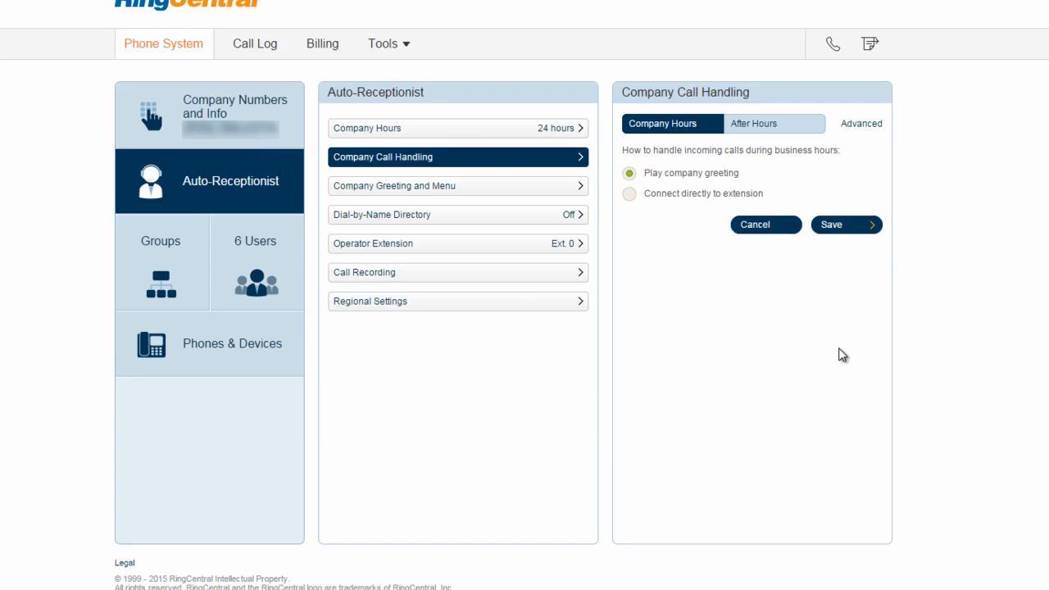
# Open the business hours greeting in the company greeting and menu settings, and play part of the custom recording.
pyautogui.click(571, 186)
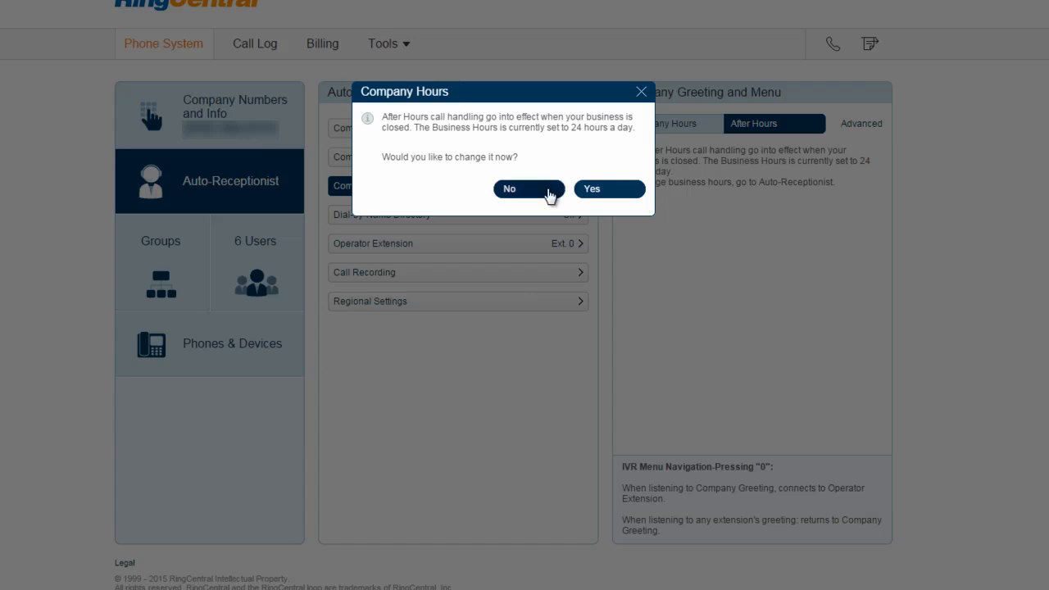
pyautogui.click(544, 191)
pyautogui.click(698, 122)
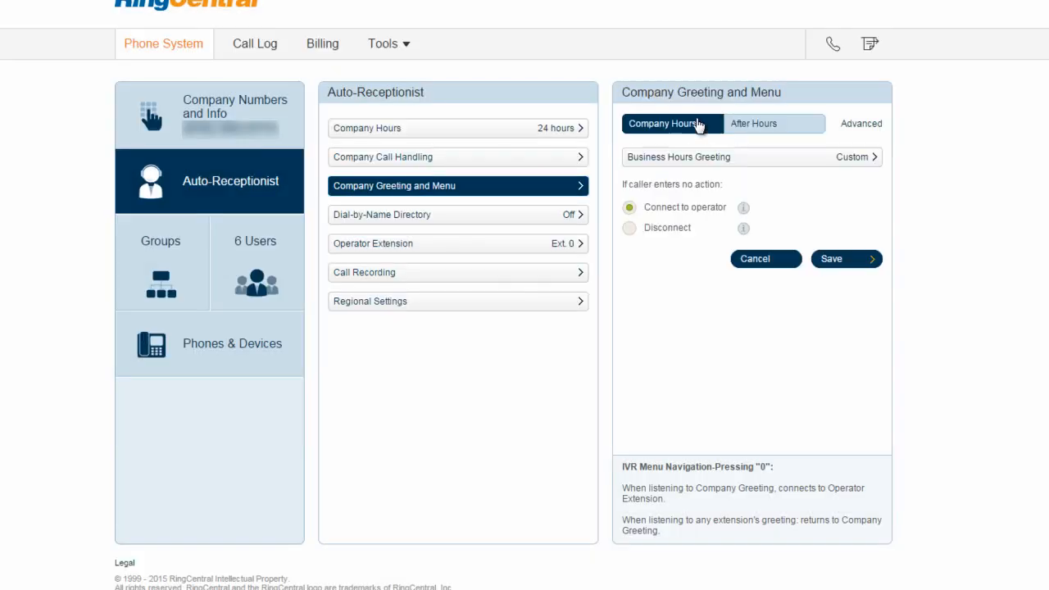
pyautogui.click(849, 159)
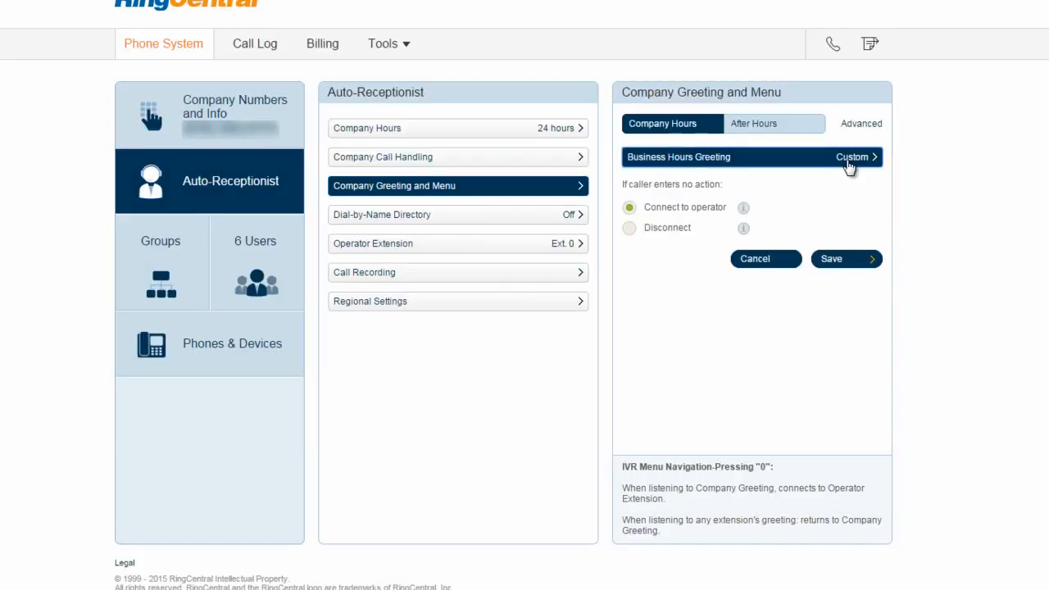
pyautogui.click(335, 253)
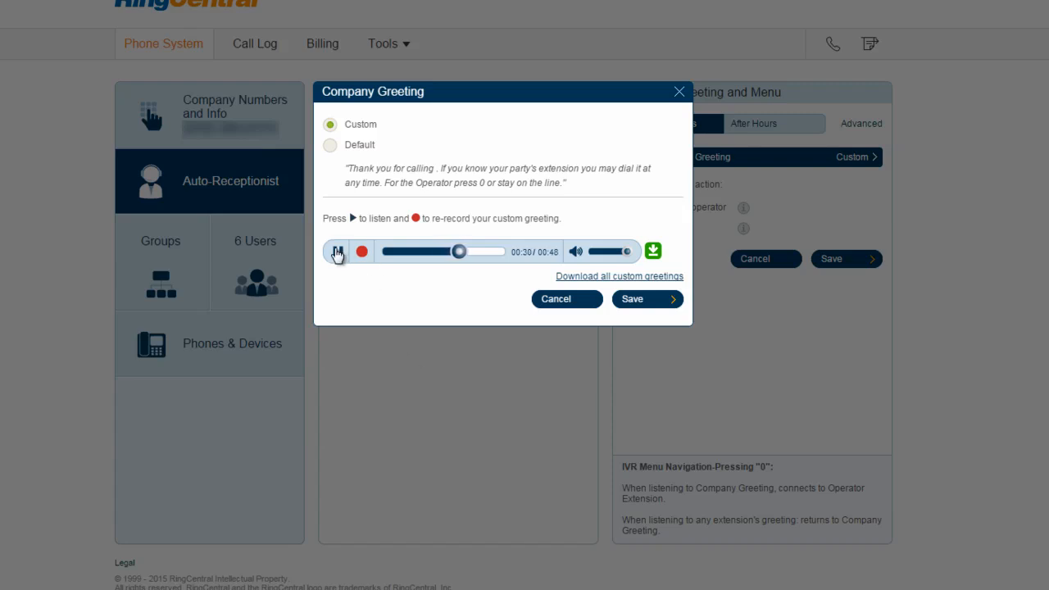
pyautogui.click(338, 252)
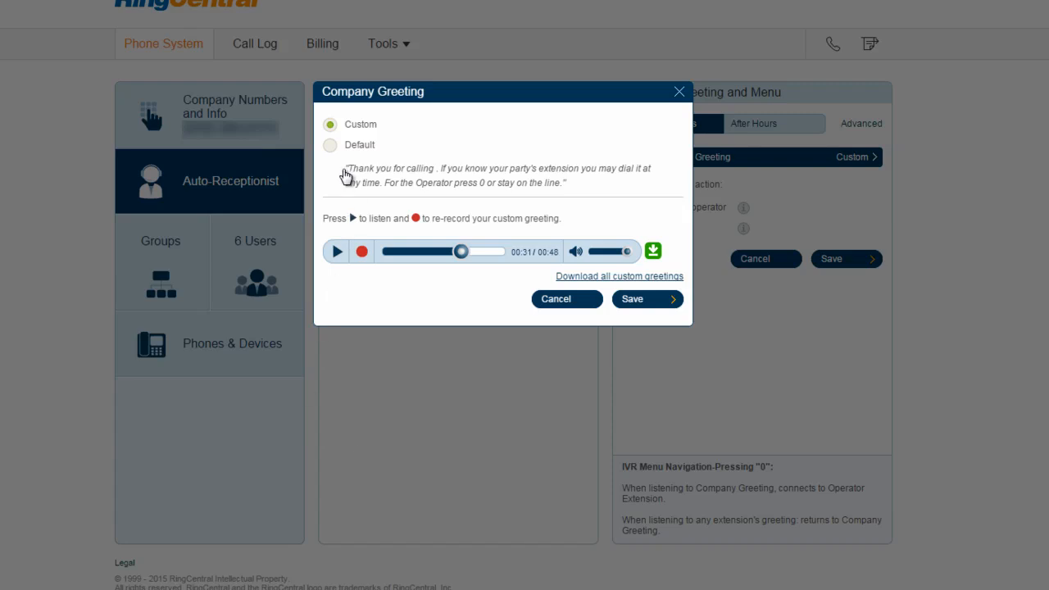
# Listen to the default company greeting, reselect the custom greeting, and cancel the greeting settings.
pyautogui.click(330, 146)
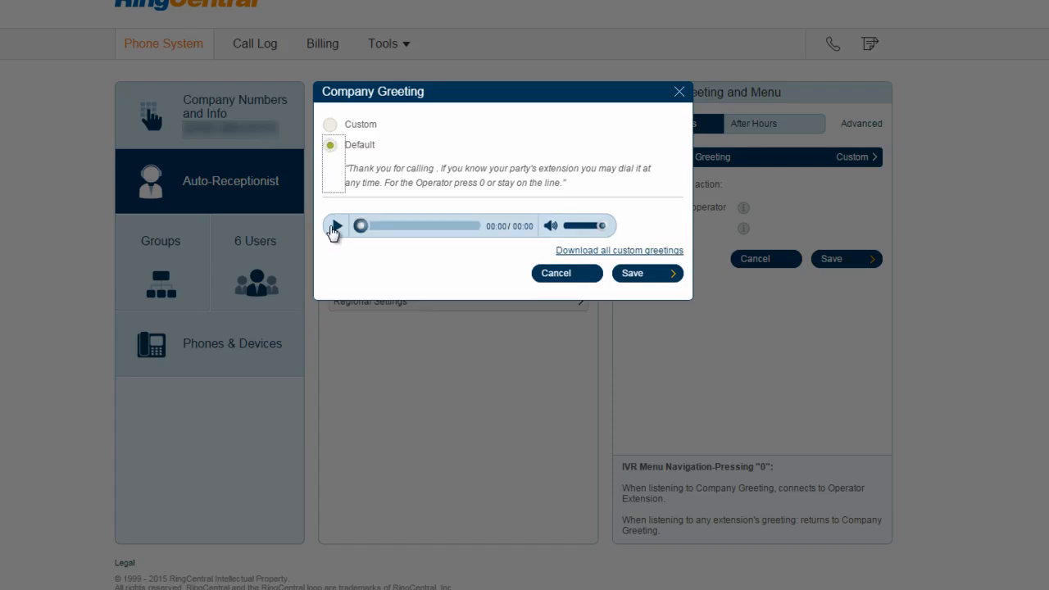
pyautogui.click(334, 228)
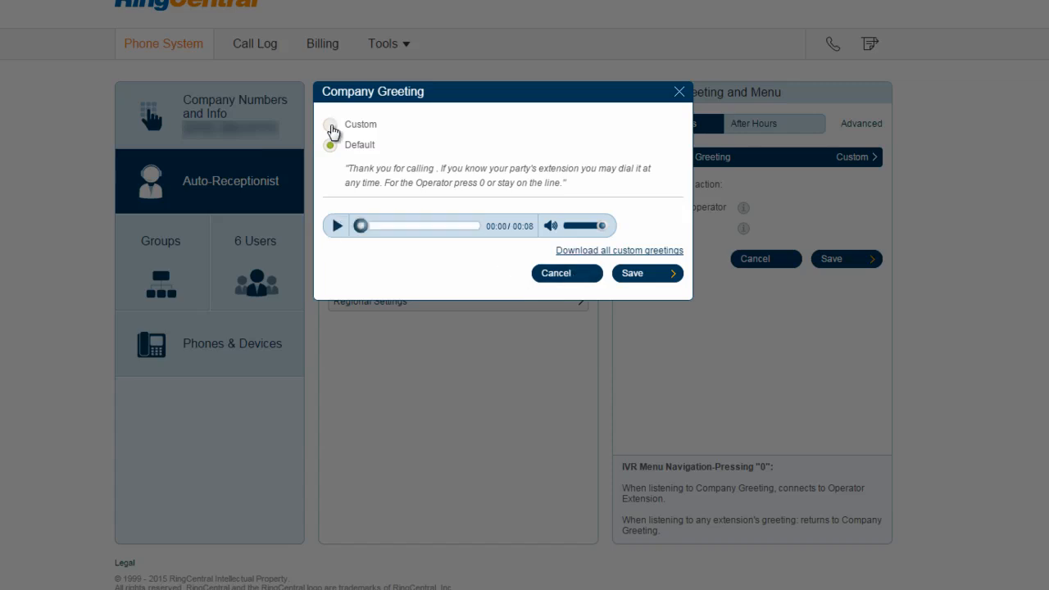
pyautogui.click(331, 126)
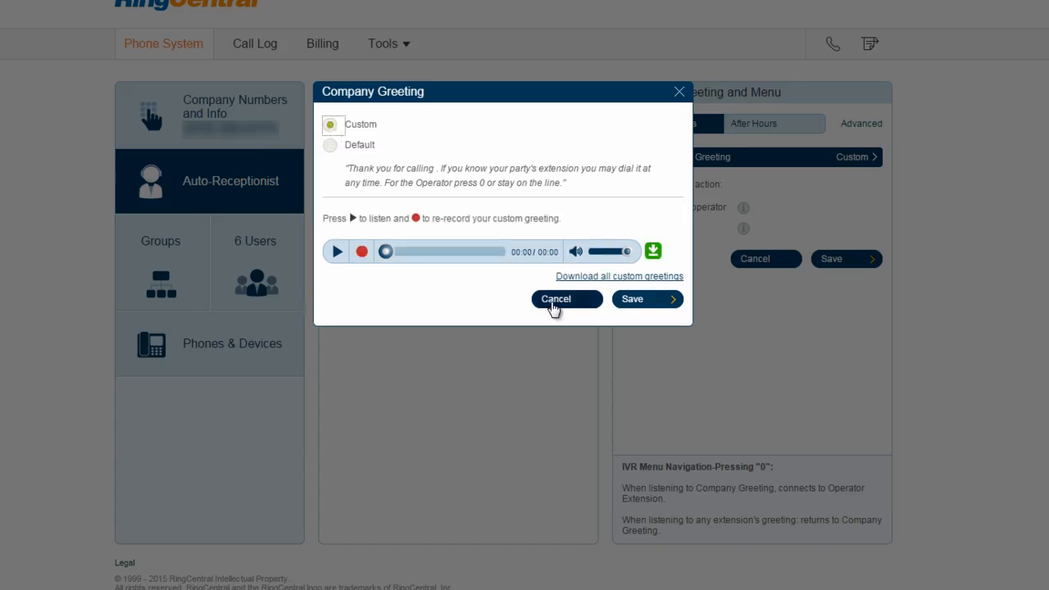
pyautogui.click(553, 300)
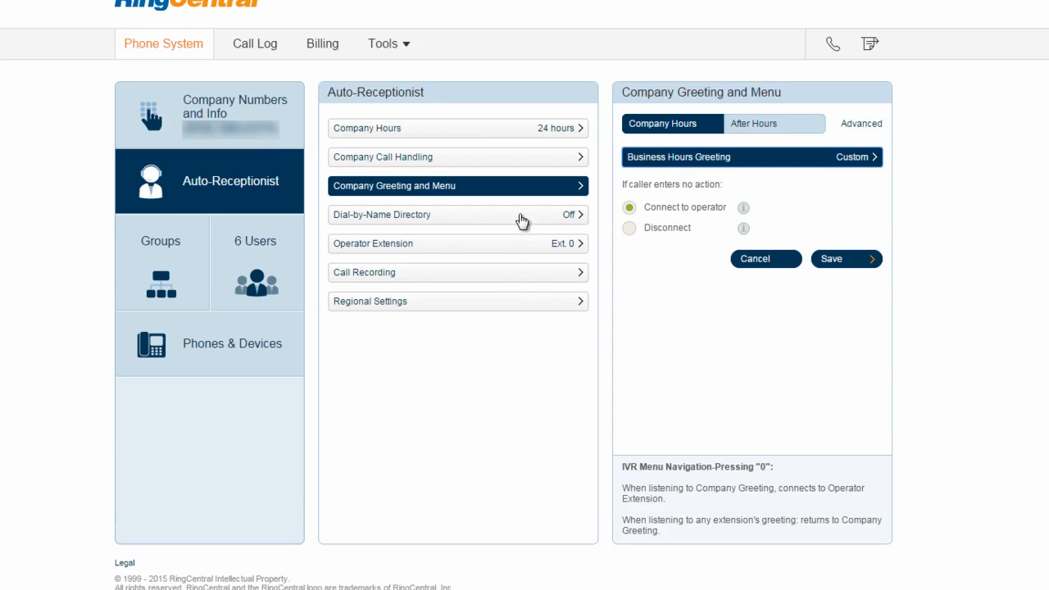
# Examine the Auto-Receptionist's dial-by-name directory, on-demand call recording and regional settings.
pyautogui.click(521, 221)
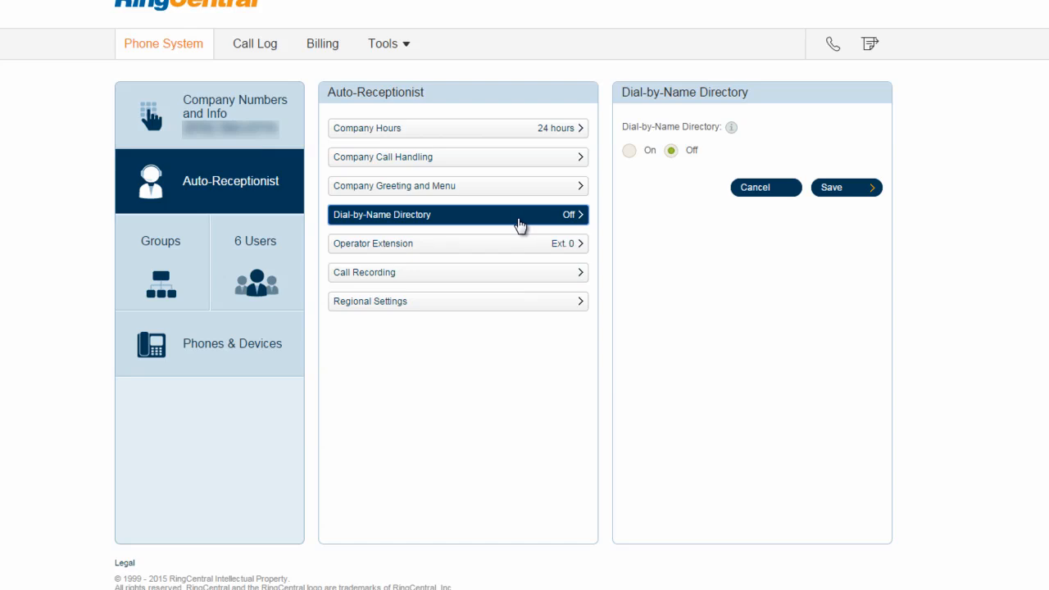
pyautogui.click(505, 281)
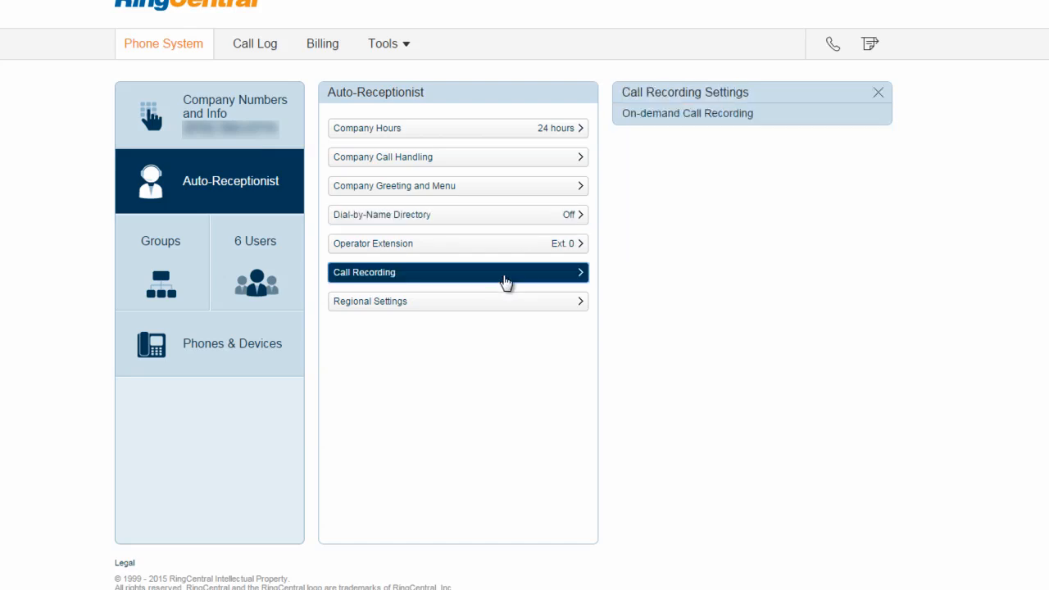
pyautogui.click(744, 113)
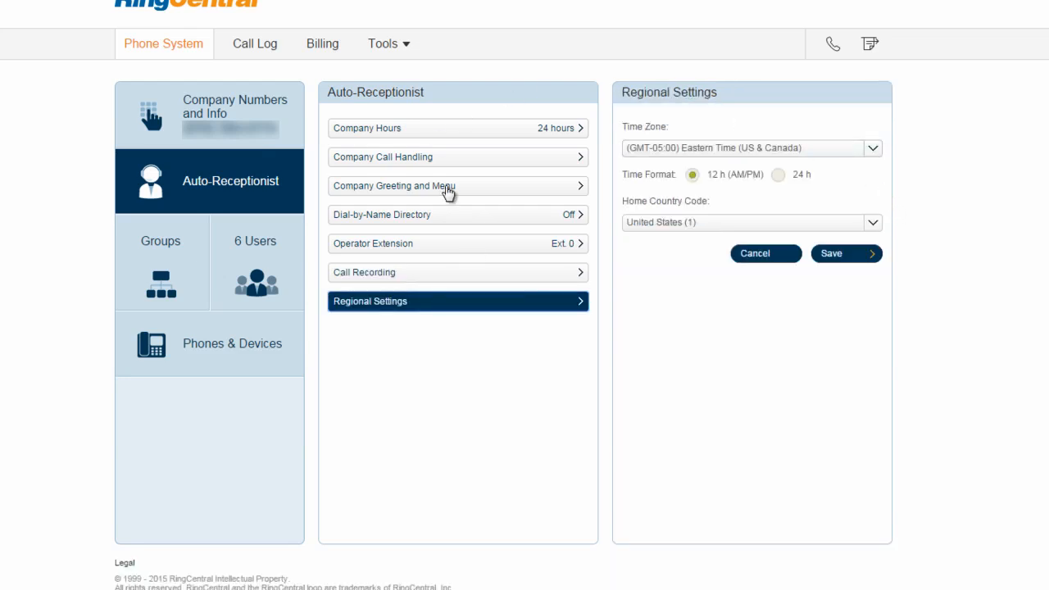
# Review the group extension types offered by the phone system.
pyautogui.click(150, 248)
pyautogui.moveTo(271, 283)
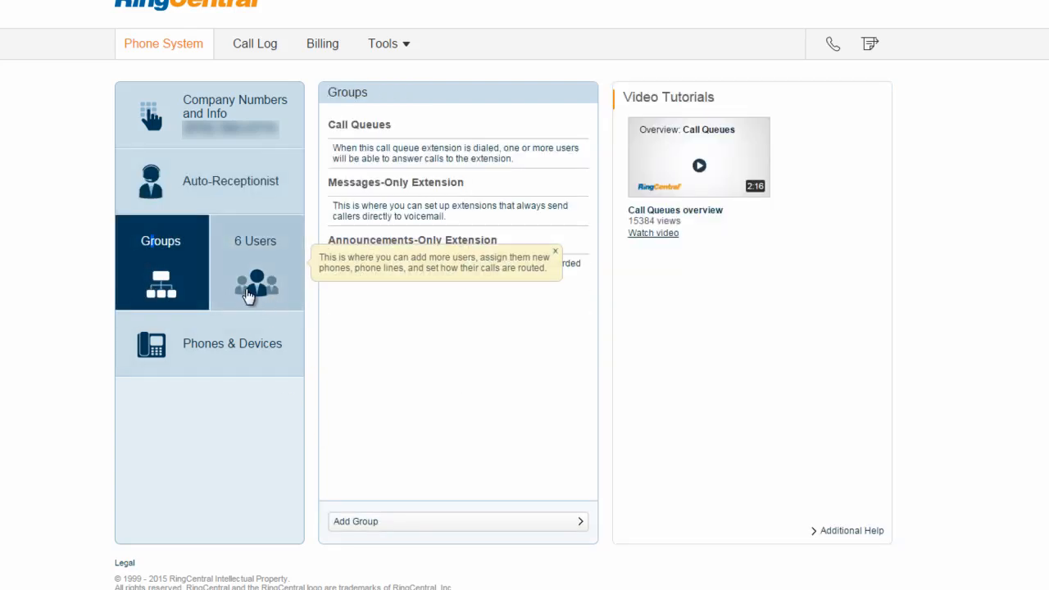
pyautogui.moveTo(174, 270)
# Open the user list and view the phones and numbers assigned to the Postcard Leads extension.
pyautogui.click(256, 261)
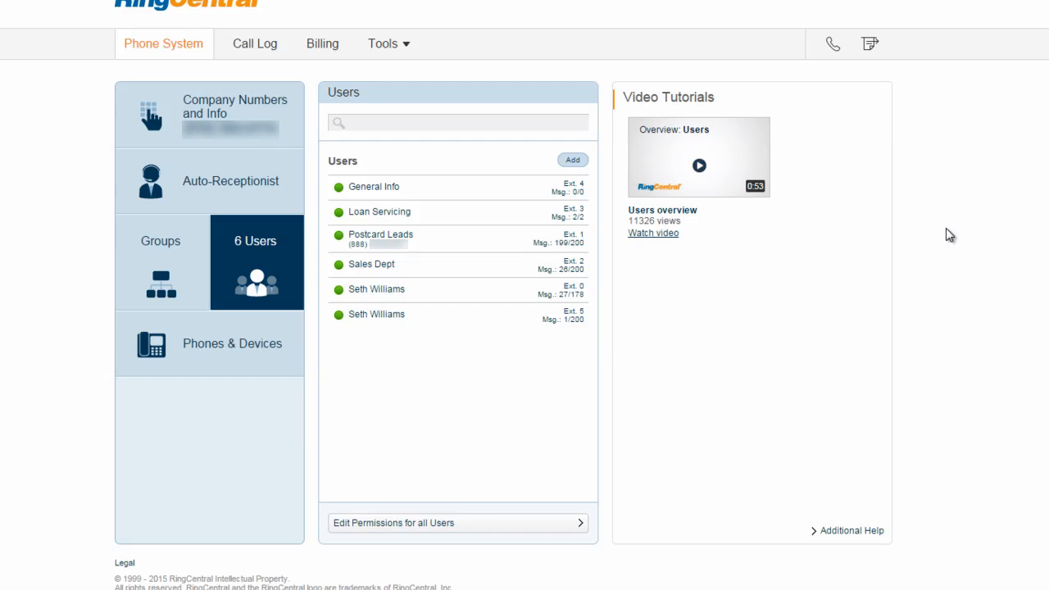
pyautogui.click(449, 244)
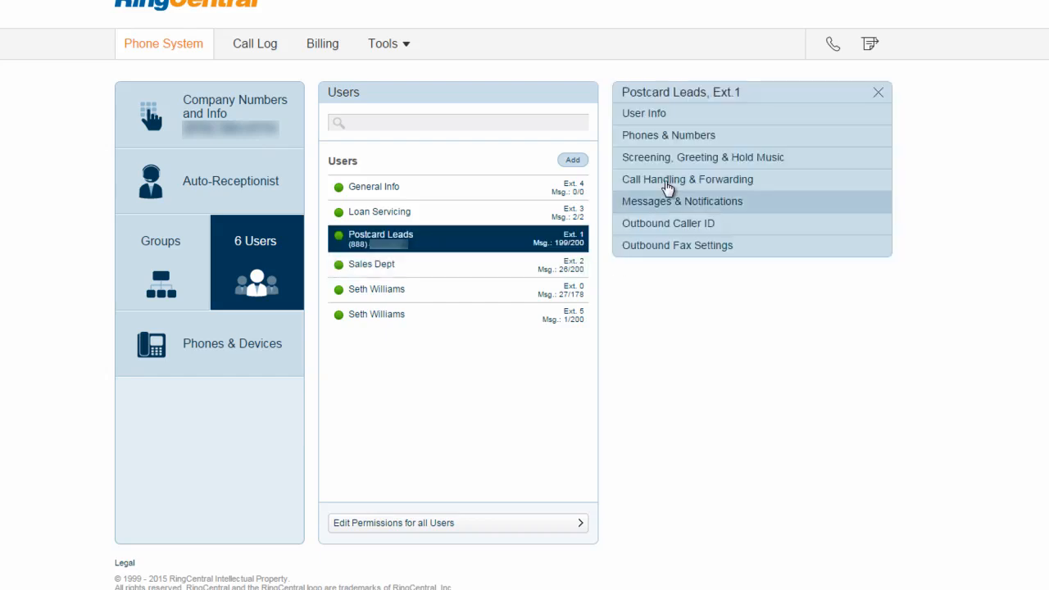
pyautogui.click(746, 142)
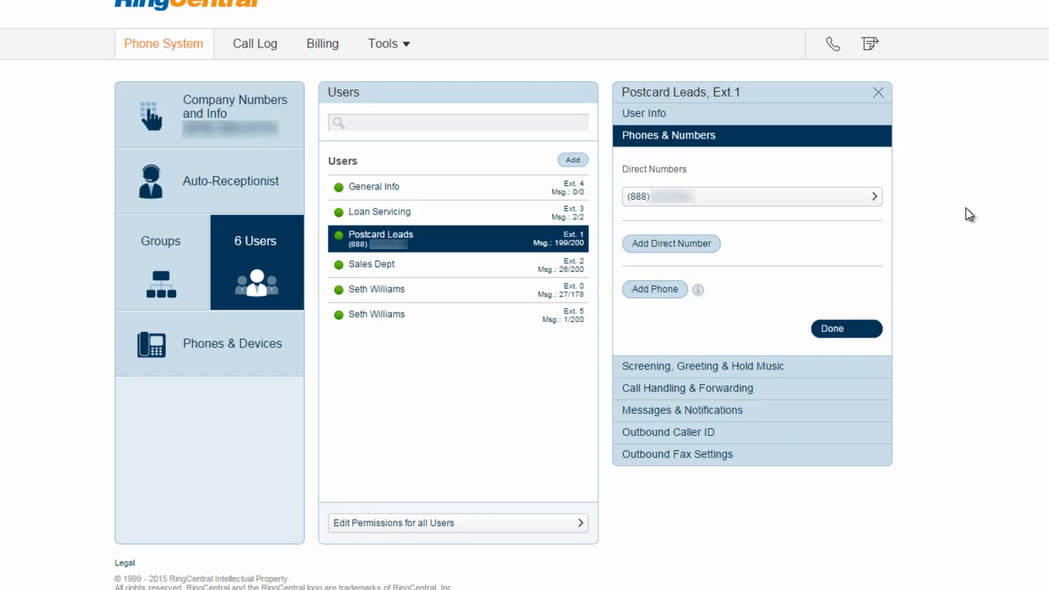
# Review the local, toll-free and vanity options for adding a direct number to the Sales Dept extension, and dismiss the number selector.
pyautogui.click(467, 274)
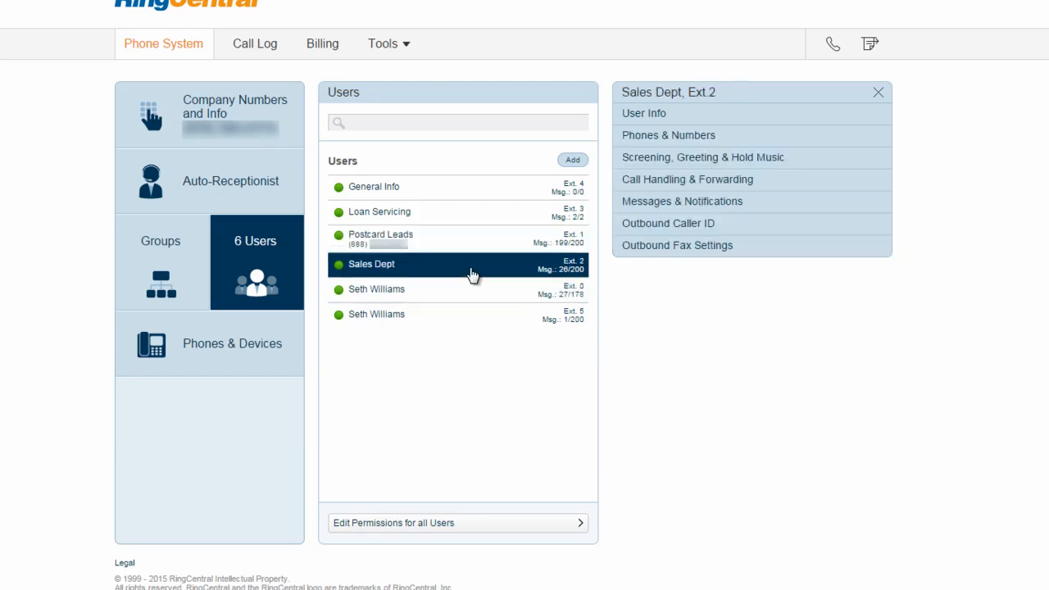
pyautogui.click(679, 141)
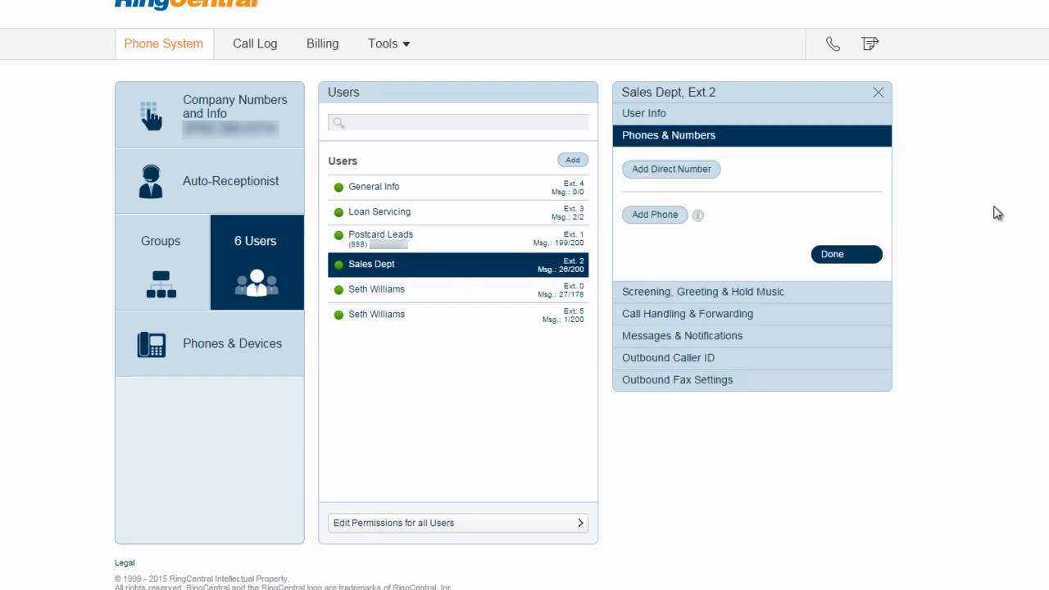
pyautogui.click(655, 169)
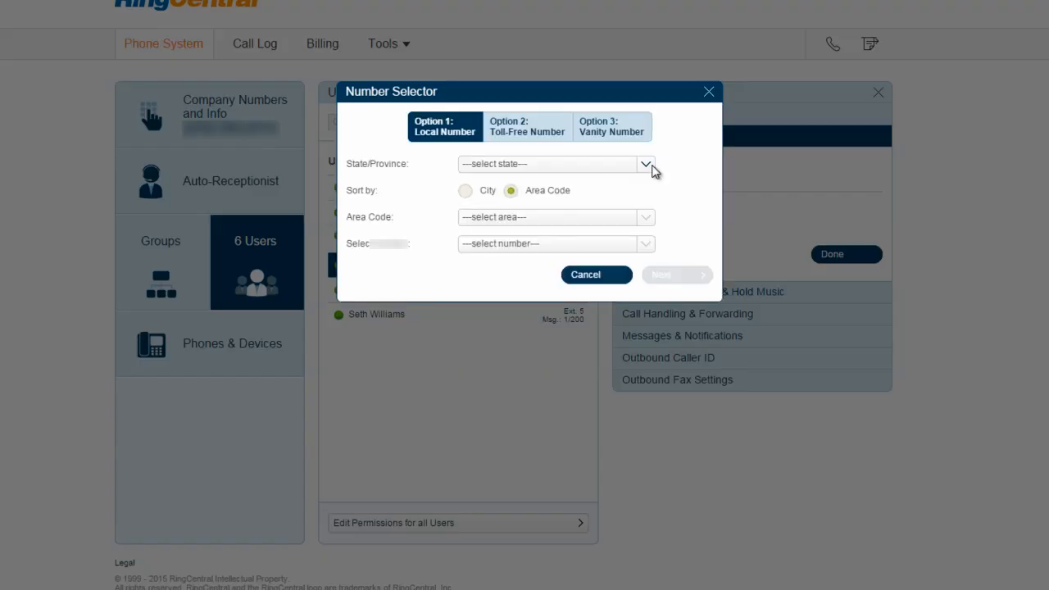
pyautogui.click(526, 128)
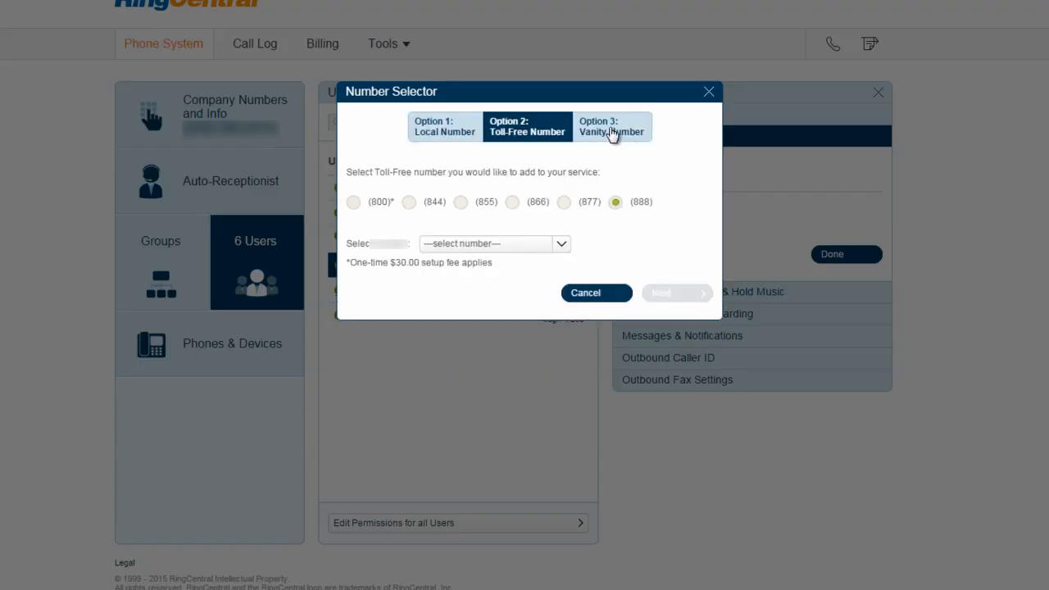
pyautogui.click(610, 134)
pyautogui.click(450, 128)
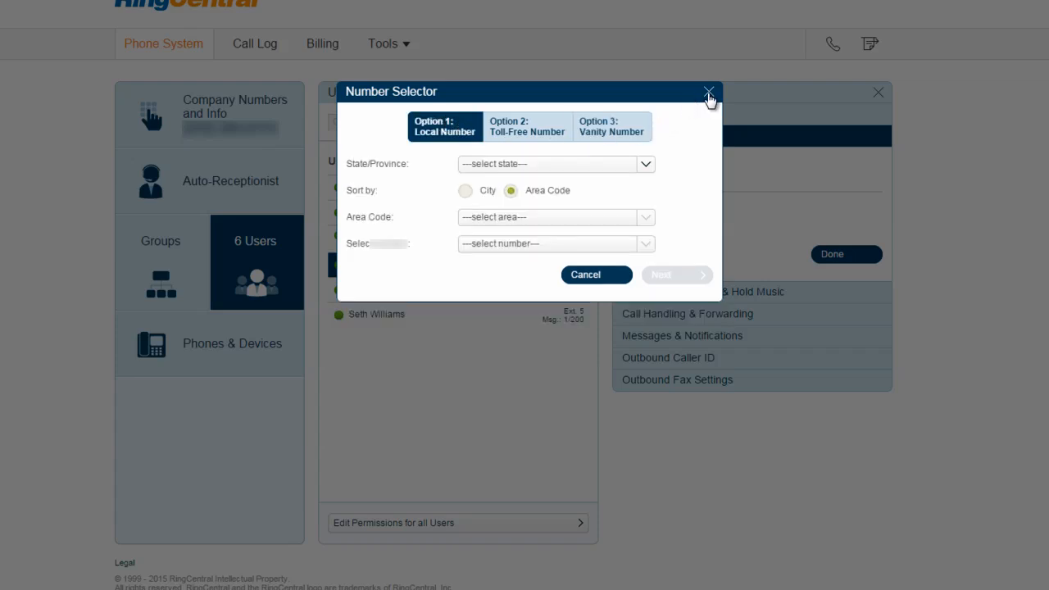
pyautogui.click(708, 93)
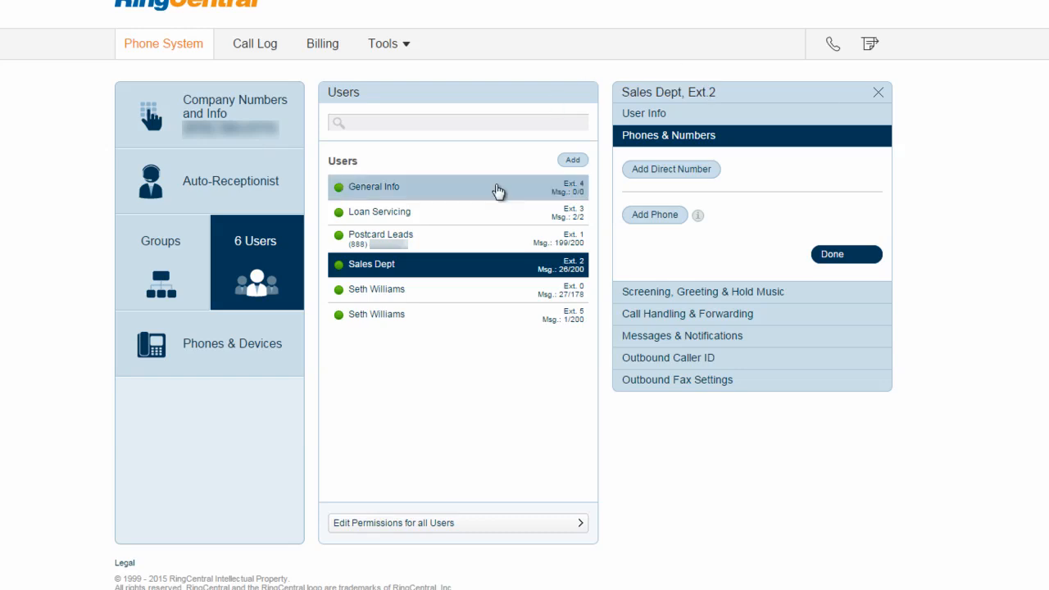
# Open the user information for extension 5 and examine its e-mail address field.
pyautogui.click(398, 315)
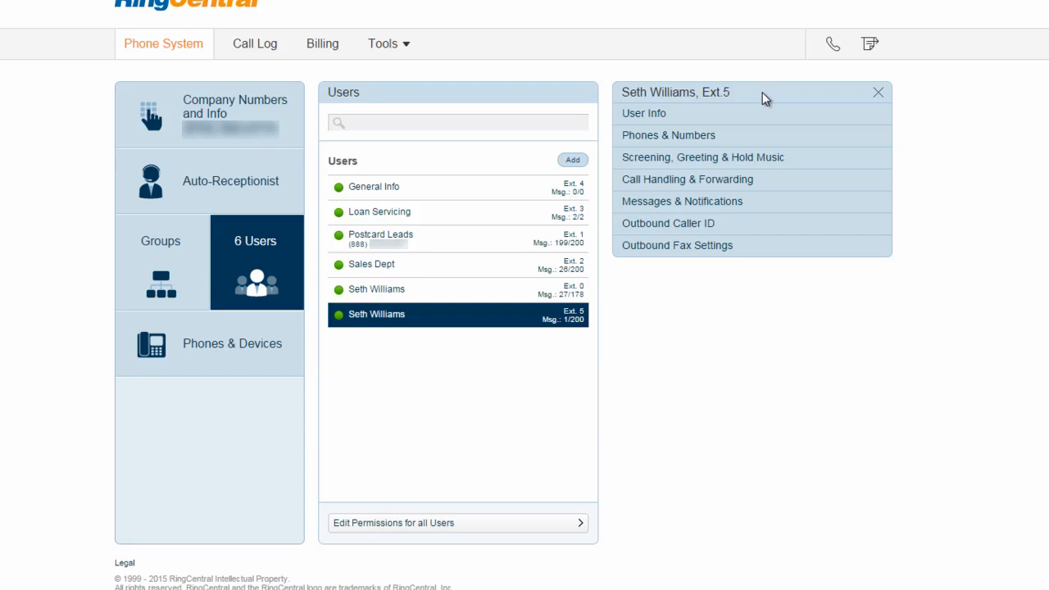
pyautogui.click(748, 110)
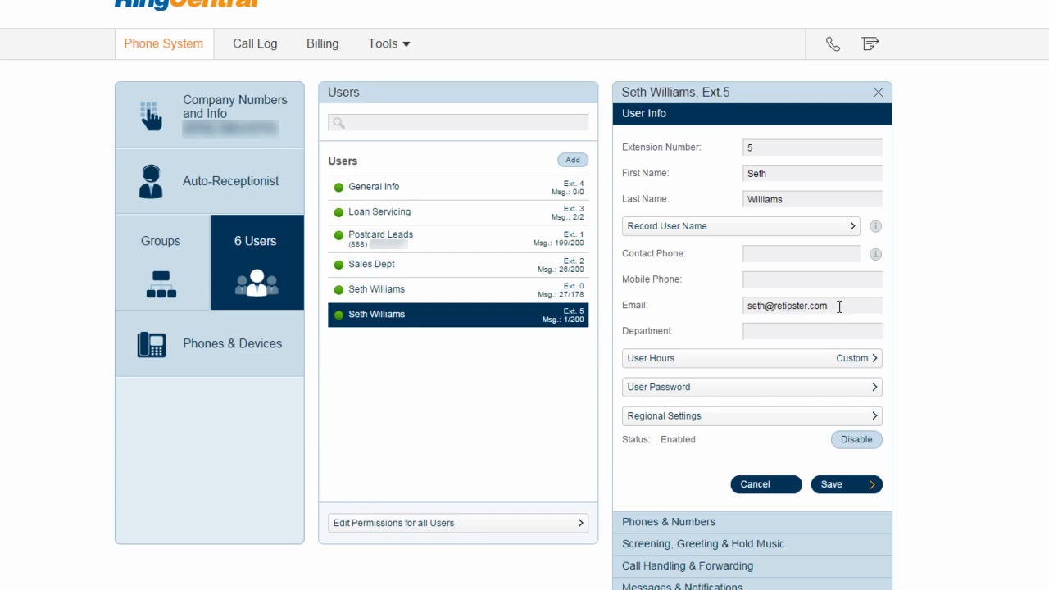
pyautogui.moveTo(839, 307); pyautogui.dragTo(740, 305)
pyautogui.click(948, 303)
# Review extension 5's phones and numbers, screening and hold music, message notification, and call forwarding settings.
pyautogui.click(744, 521)
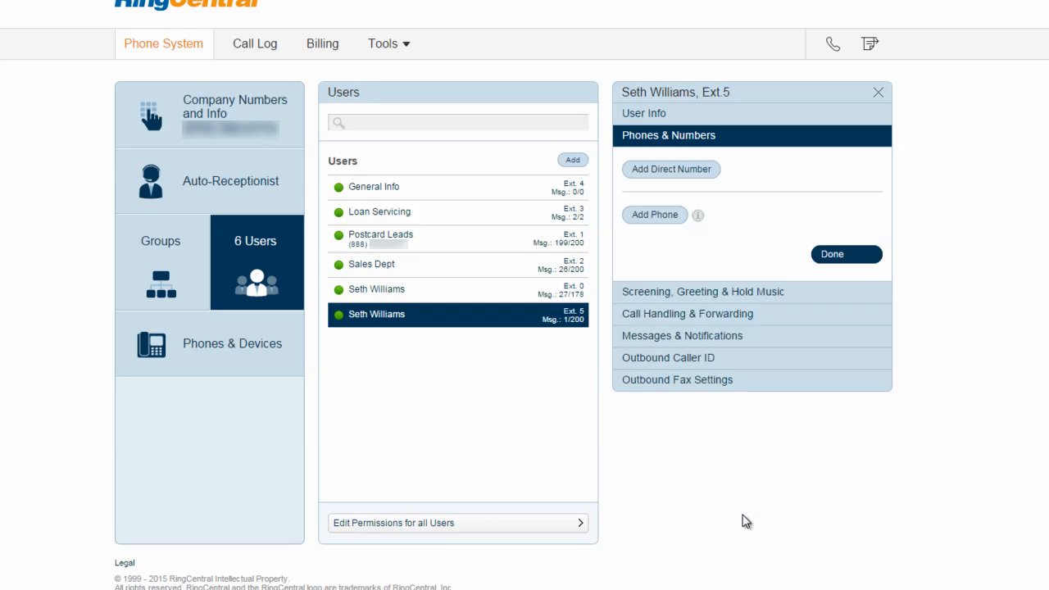
pyautogui.click(750, 291)
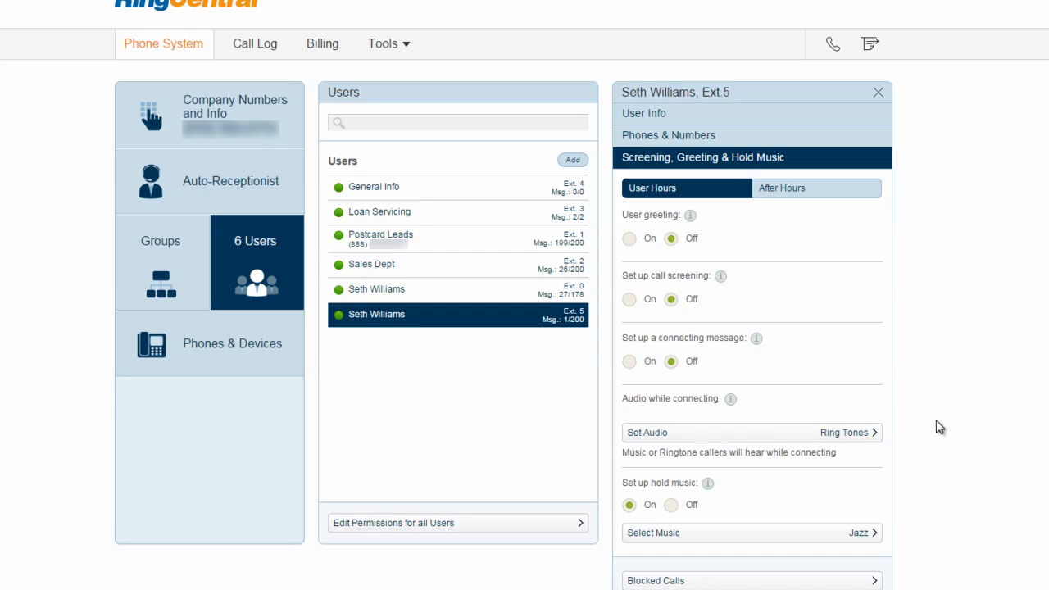
pyautogui.click(718, 205)
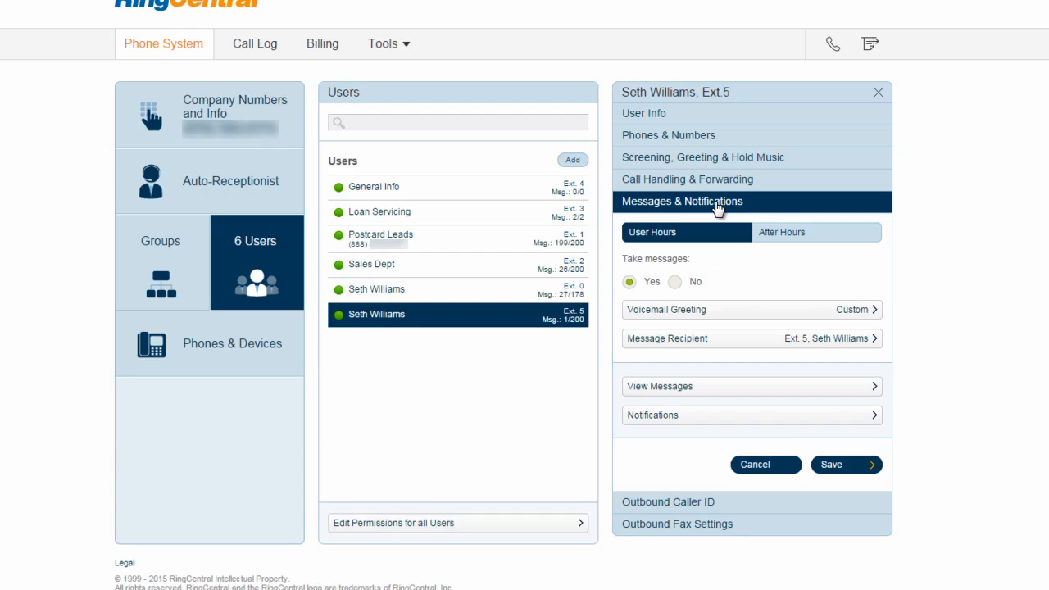
pyautogui.click(739, 182)
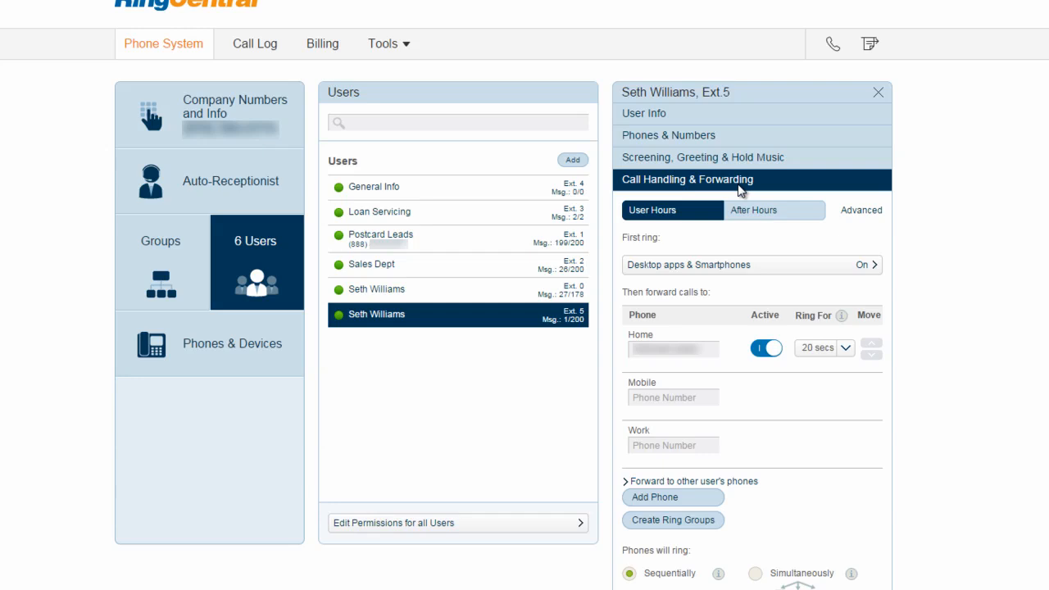
# View the user phones listed under the phone system's Phones & Devices section.
pyautogui.click(198, 347)
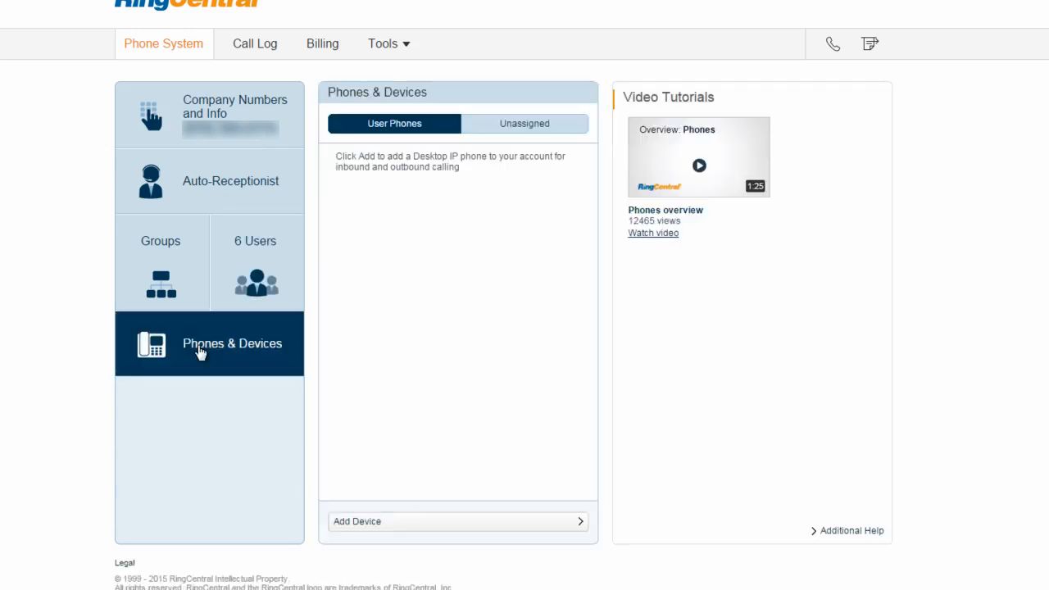